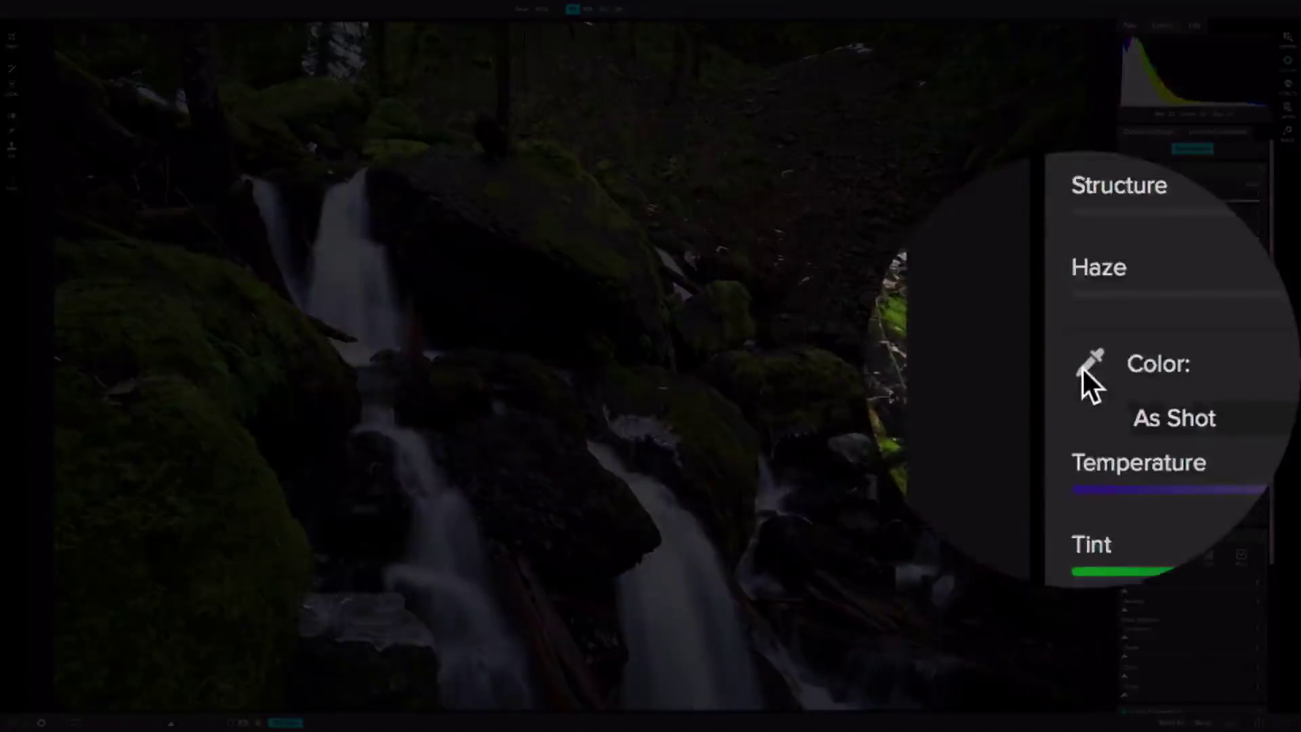
Step: Set Custom white balance from the waterfall's white water and compare it with the original
left_click(1127, 368)
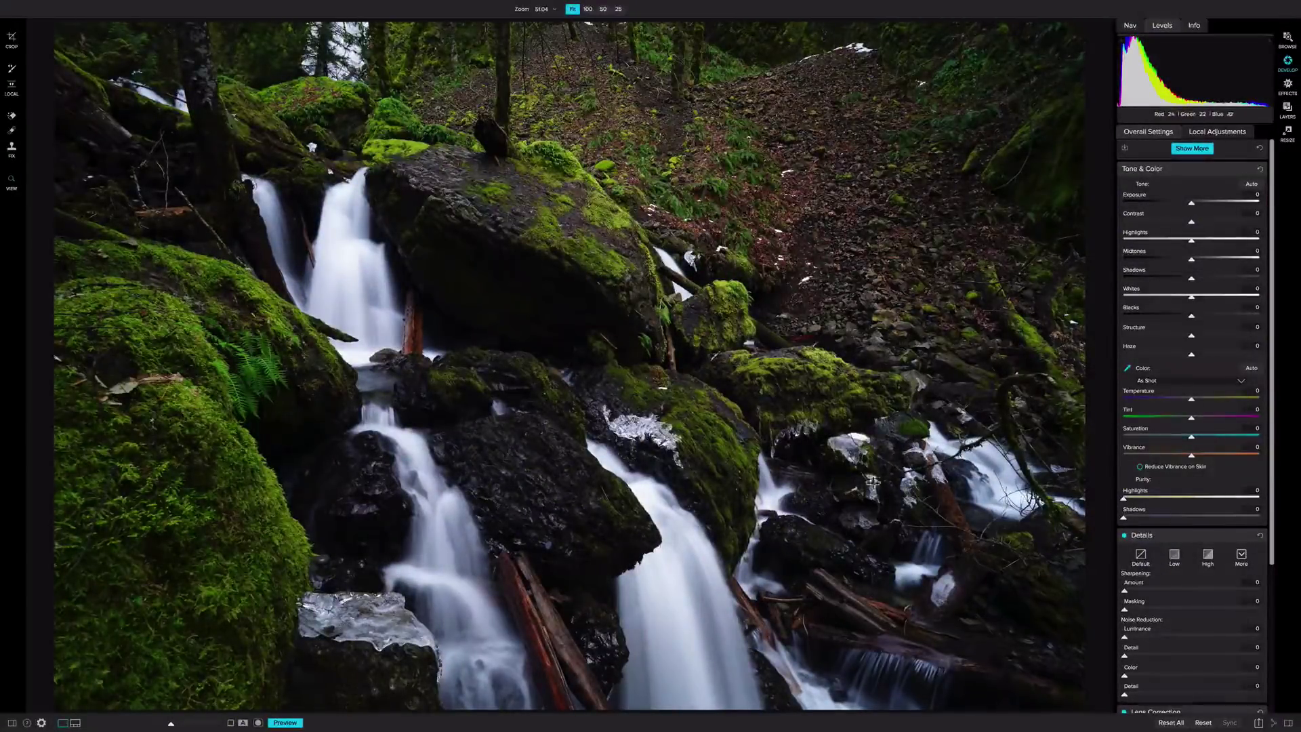
left_click(657, 639)
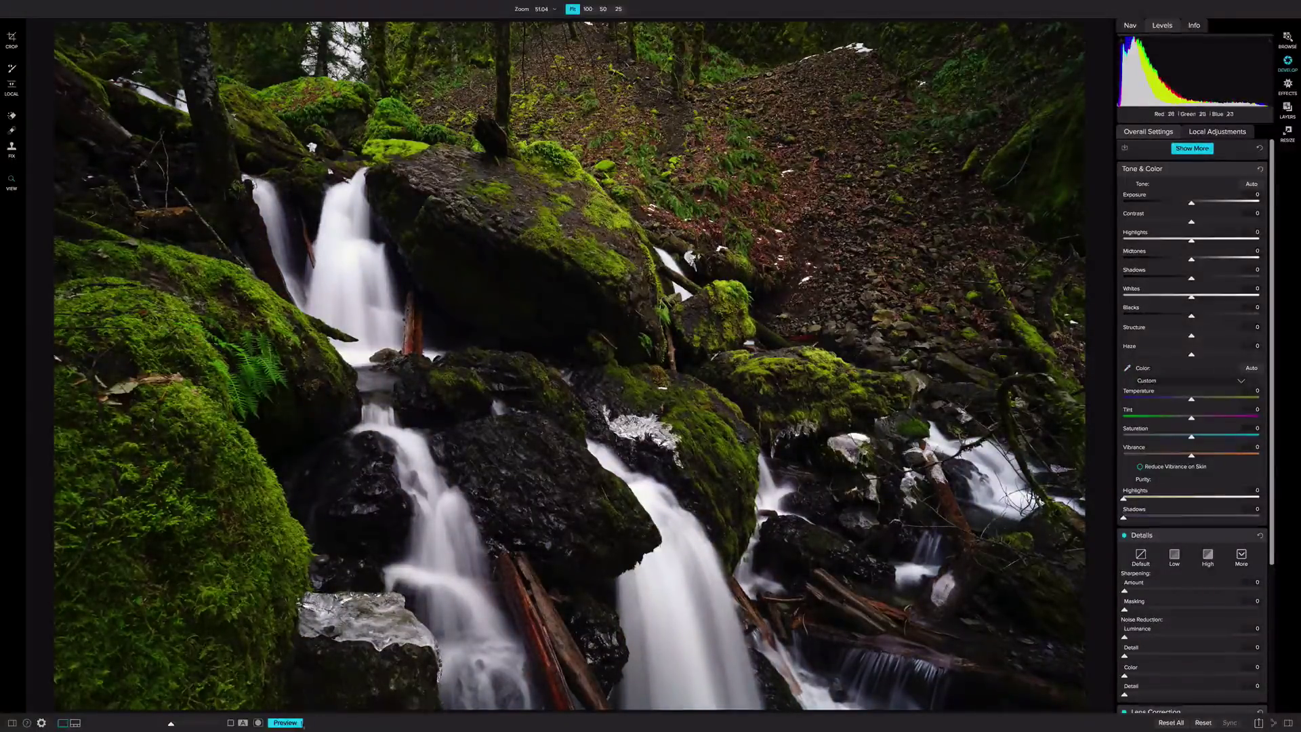
left_click(293, 724)
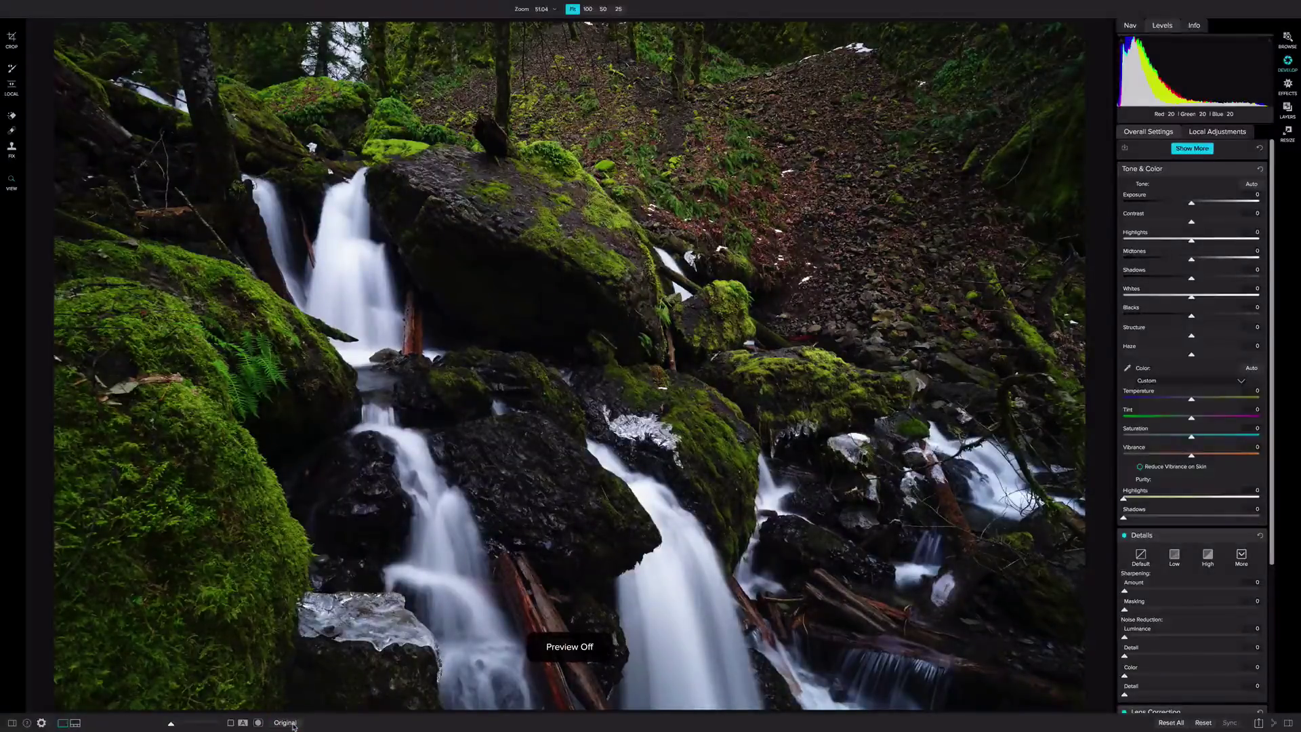
left_click(285, 723)
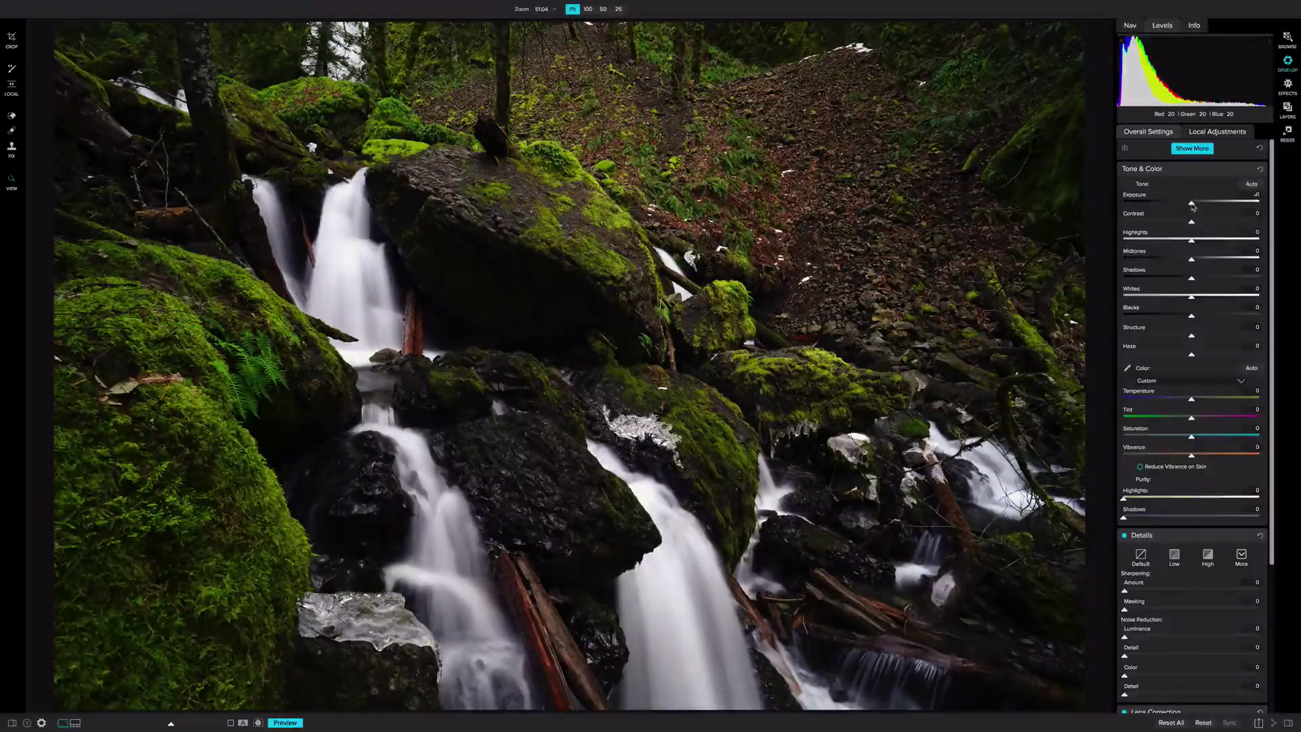
Step: Raise overall Exposure to 0.55 and show clipped highlight and shadow areas
left_click_drag(1191, 206, 1199, 207)
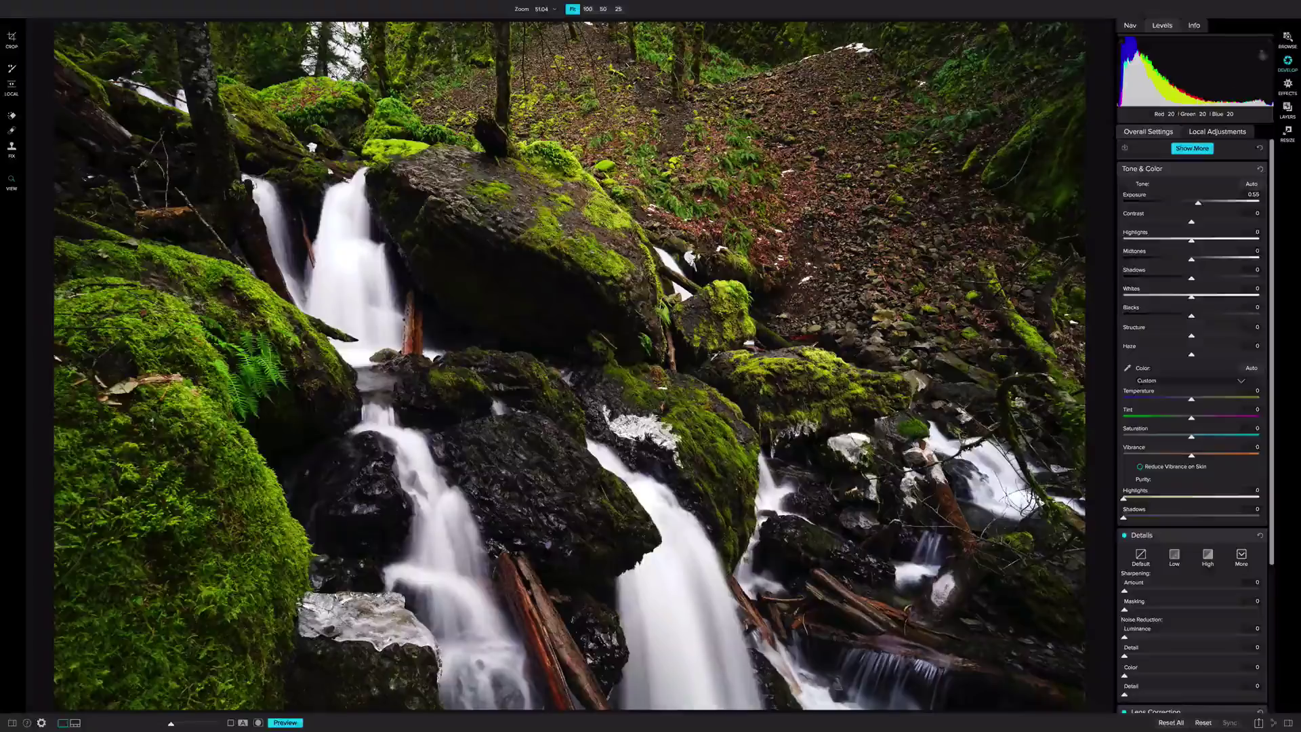
left_click(1269, 42)
Step: Create a local adjustment with Exposure reset and Shadows raised, painted over the lower rock
left_click(1218, 132)
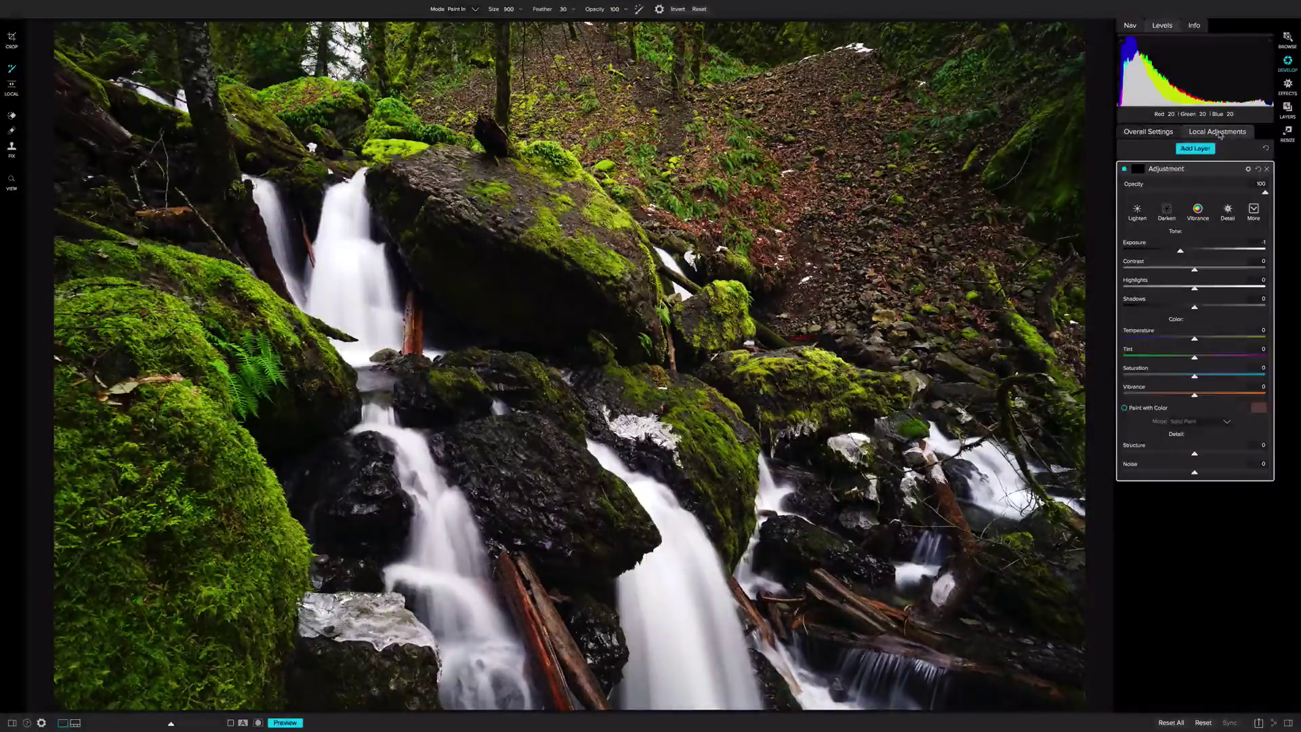
double_click(1140, 243)
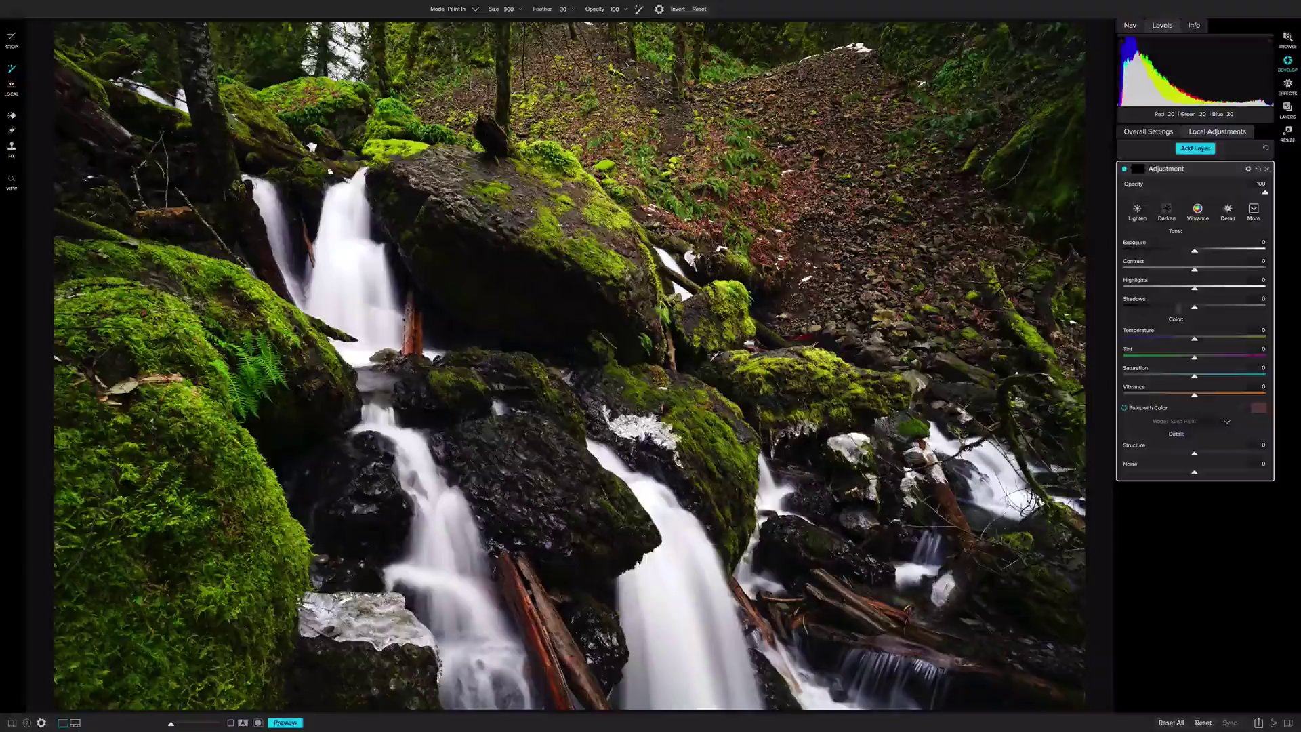
left_click_drag(1208, 307, 1219, 310)
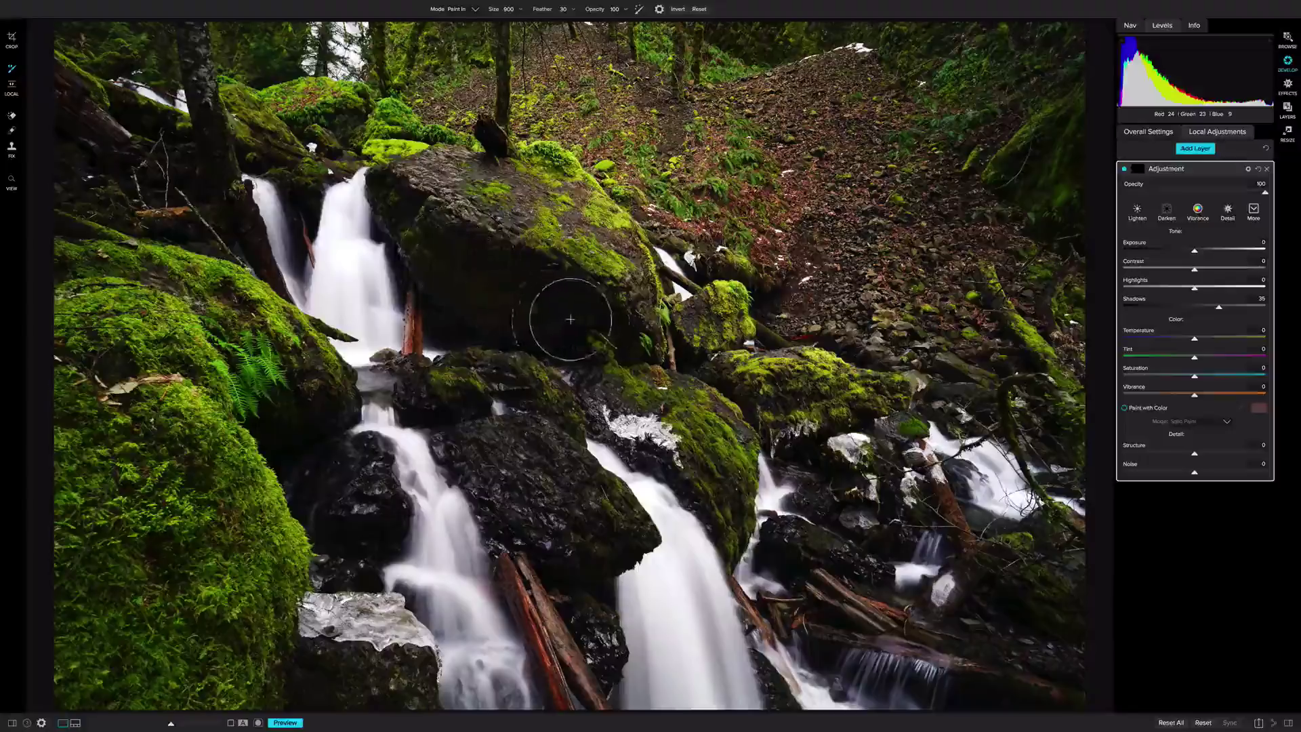
mouse_move(568, 319)
left_mouse_down()
mouse_move(510, 293)
mouse_move(363, 494)
mouse_move(373, 515)
mouse_move(345, 481)
left_mouse_up()
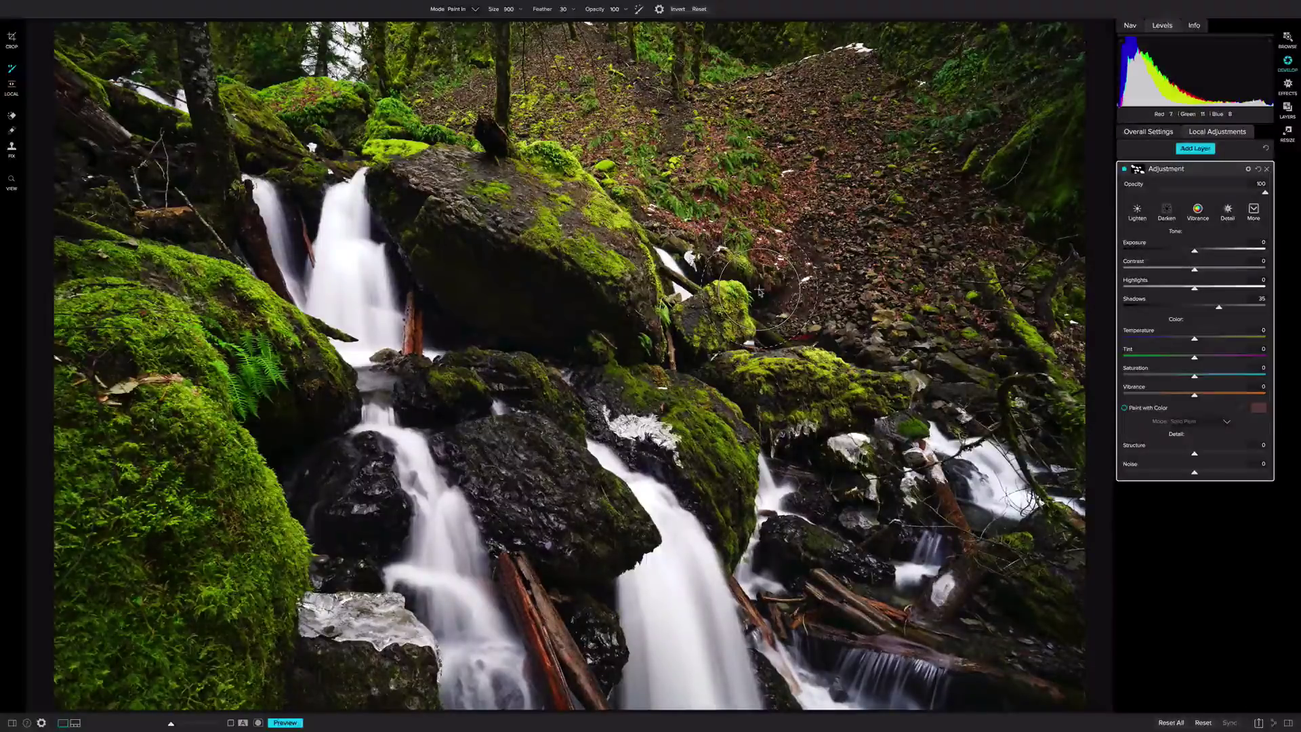
Step: Compare the layer on and off, then set Shadows to 73 and Exposure to 0.3
left_click(1124, 169)
left_click(1125, 170)
left_click(1124, 169)
left_click(1124, 170)
left_click(1124, 169)
left_click(1124, 169)
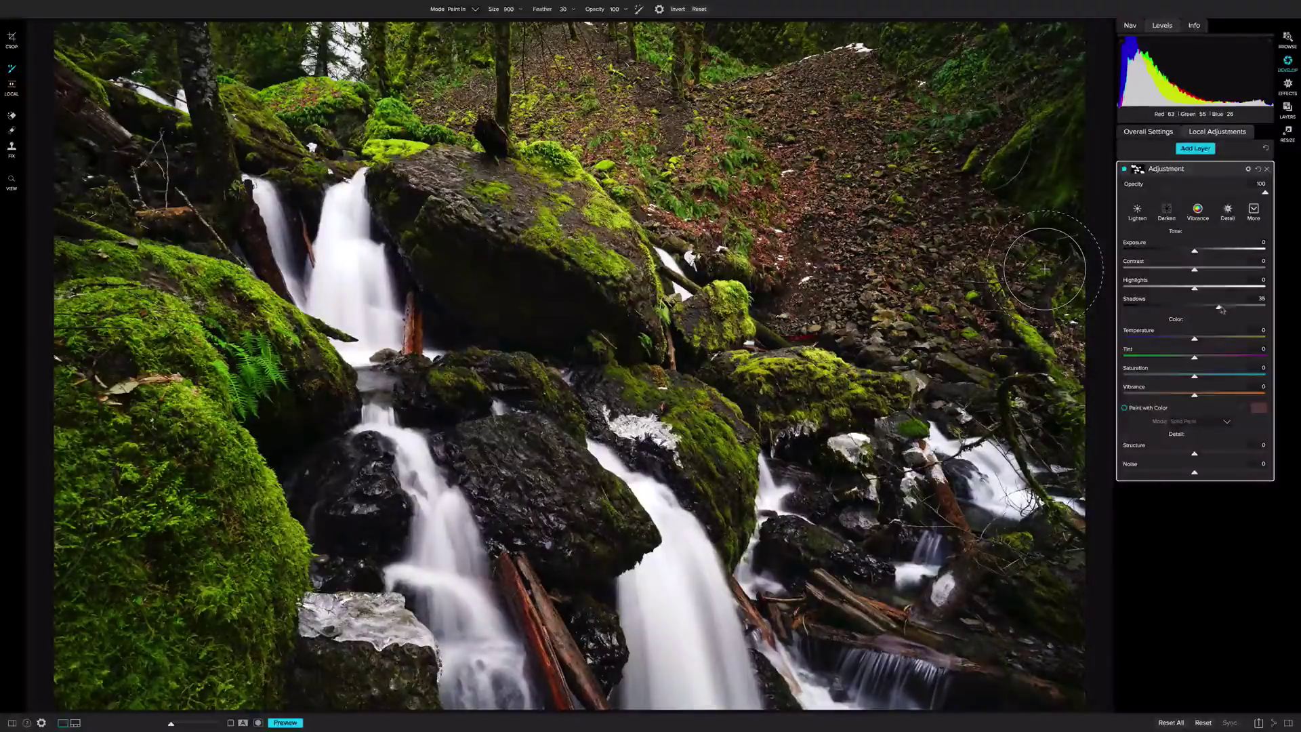
left_click_drag(1219, 307, 1245, 307)
left_click_drag(1200, 256, 1200, 253)
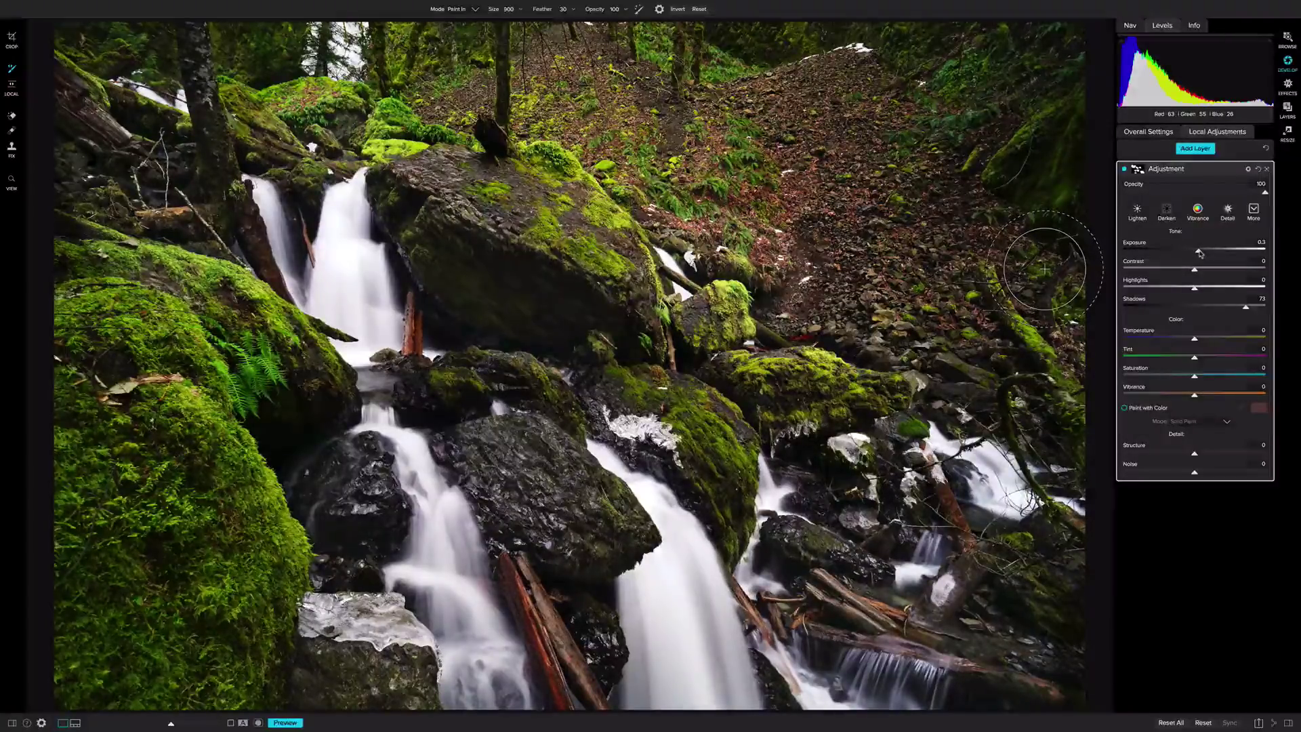
Step: Add a second adjustment layer with lowered Highlights, painted over both waterfalls
left_click(1192, 150)
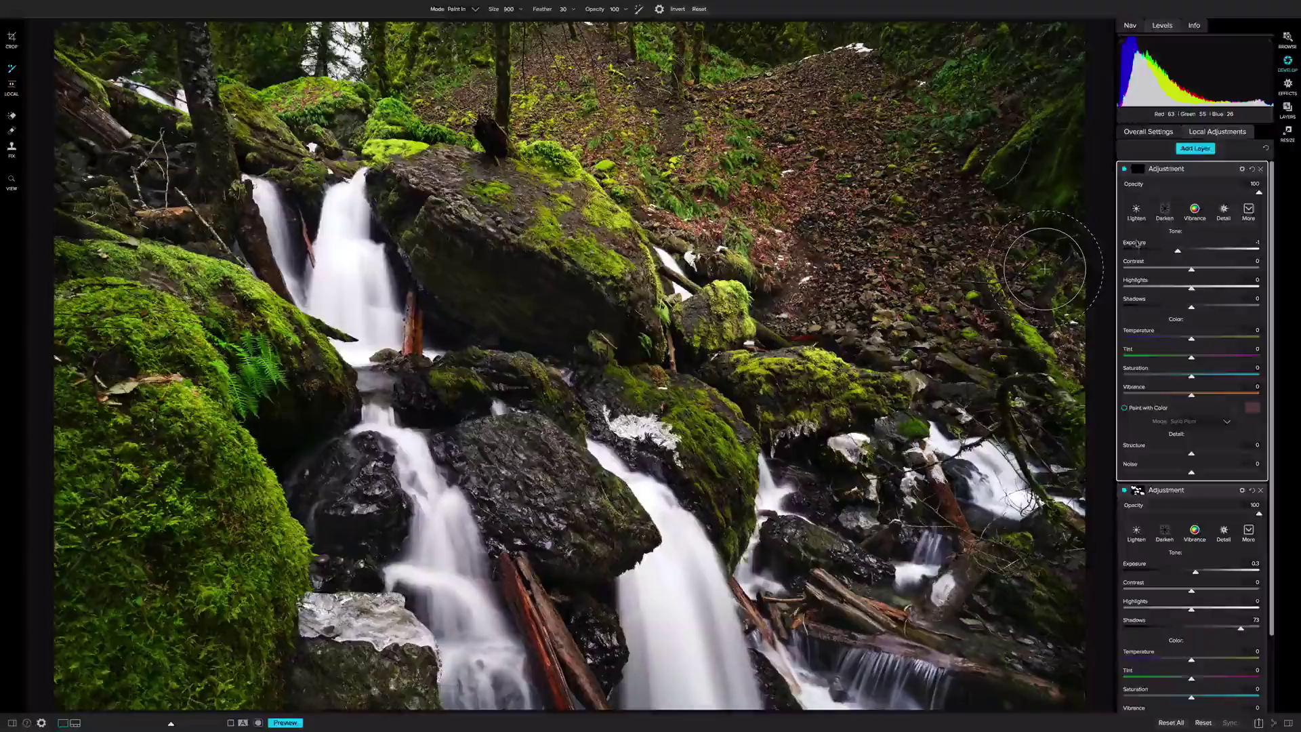
left_click_drag(1191, 288, 1154, 288)
mouse_move(366, 332)
left_mouse_down()
mouse_move(351, 232)
mouse_move(364, 337)
mouse_move(433, 484)
mouse_move(437, 542)
mouse_move(475, 636)
mouse_move(711, 649)
mouse_move(671, 661)
mouse_move(682, 595)
mouse_move(671, 505)
left_mouse_up()
left_click_drag(999, 485, 976, 474)
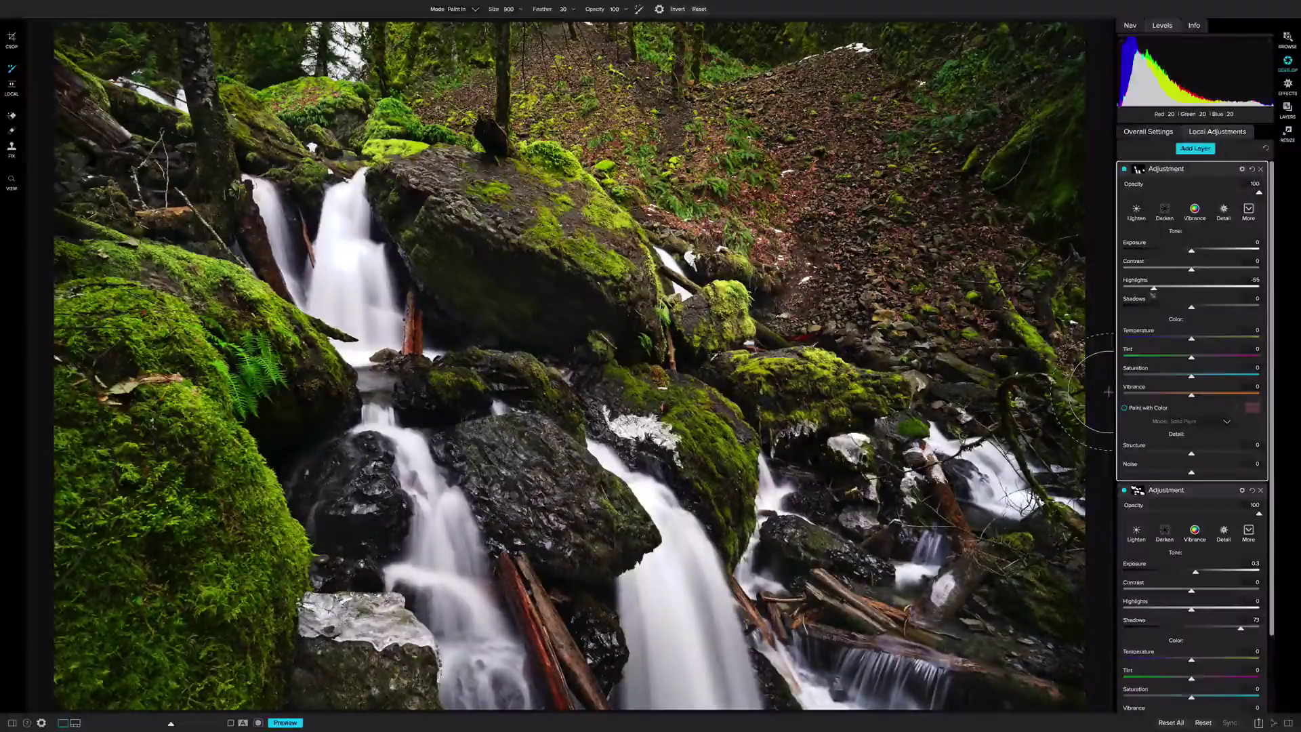
Step: Push Highlights to -78 and Exposure to -0.4, then compare against the original
left_click_drag(1154, 288, 1139, 288)
left_click_drag(1193, 256, 1182, 255)
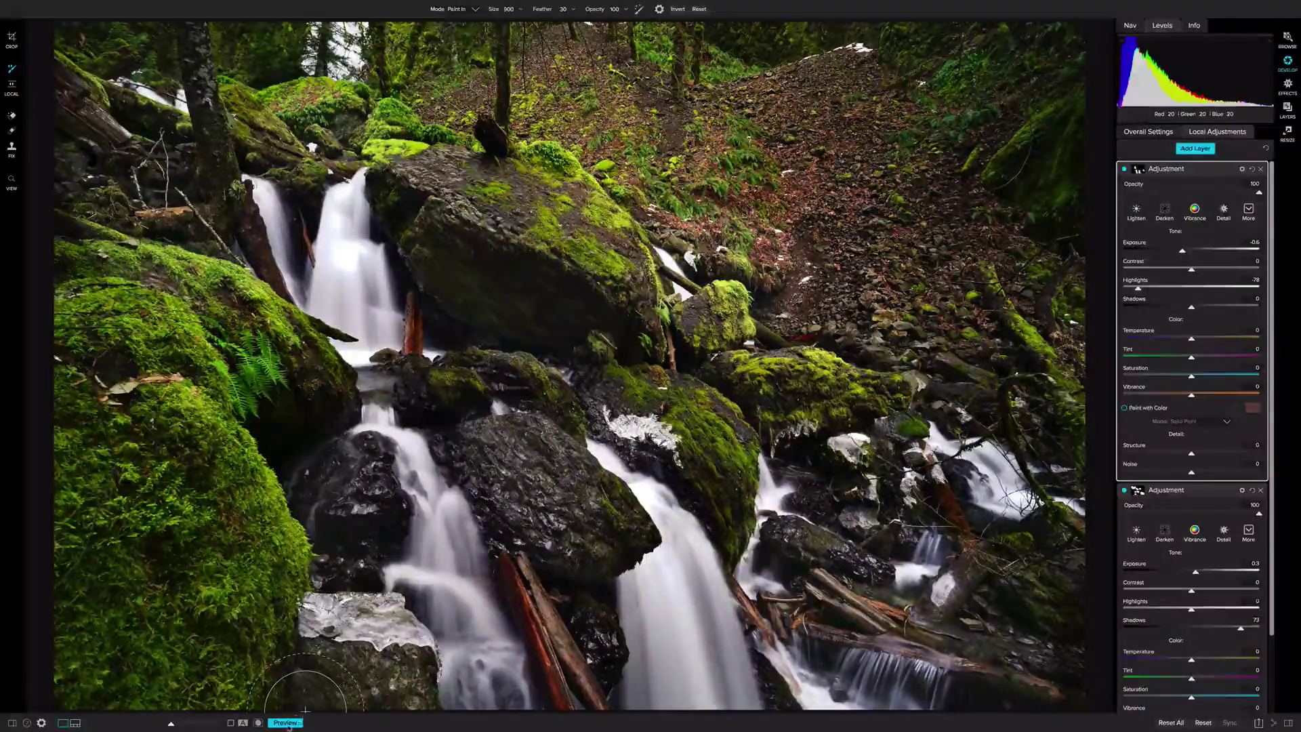
left_click(287, 723)
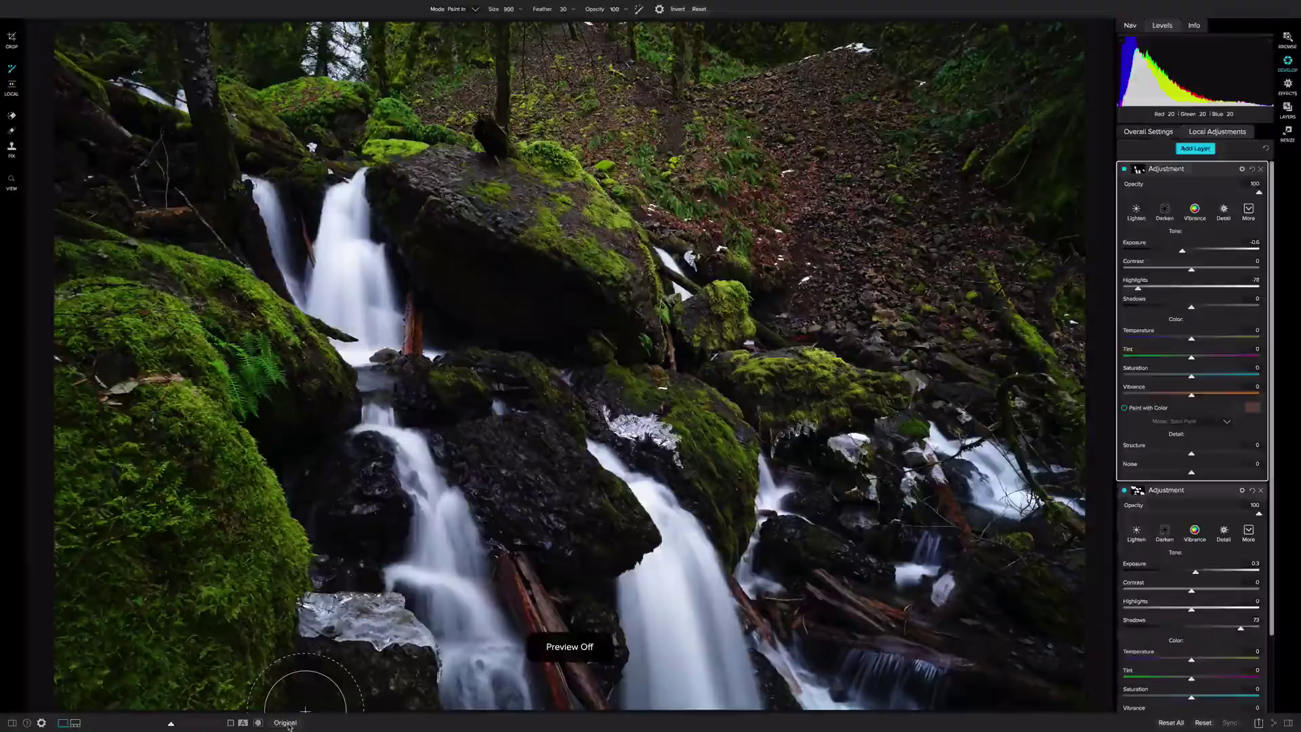
left_click(287, 723)
left_click(287, 723)
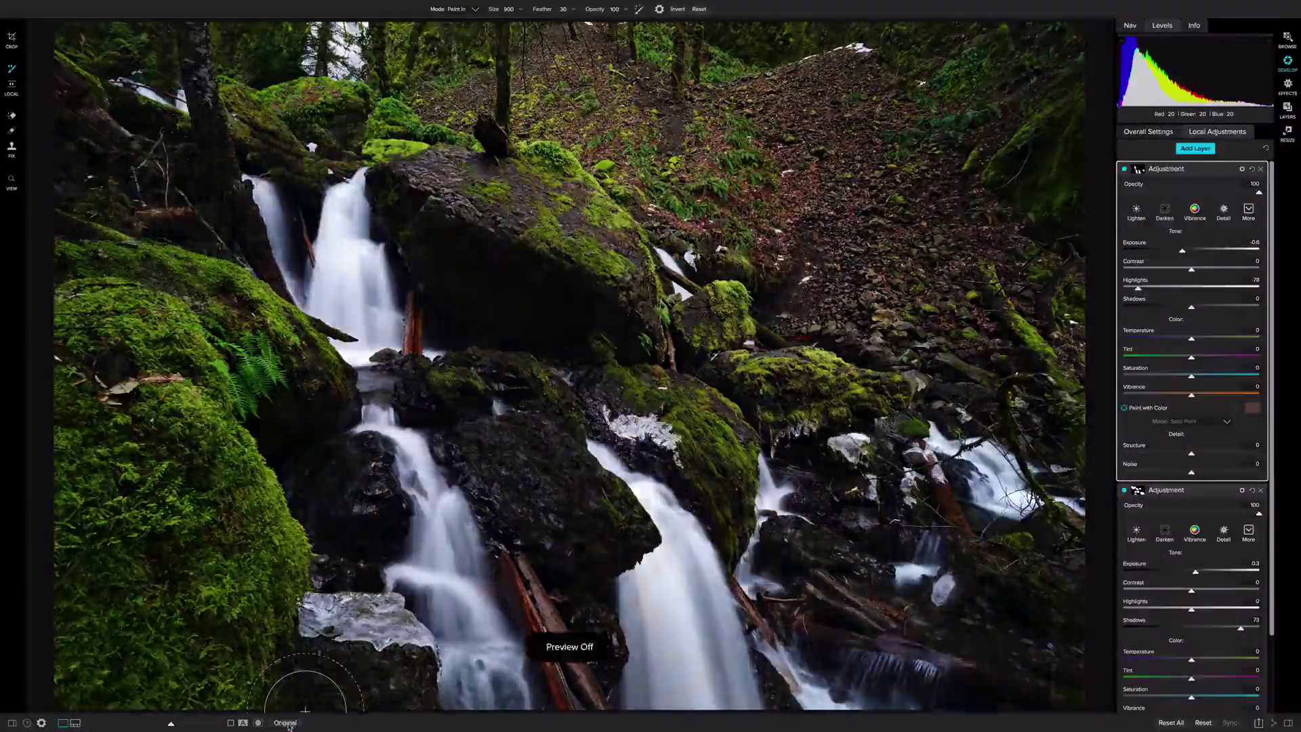
left_click(287, 723)
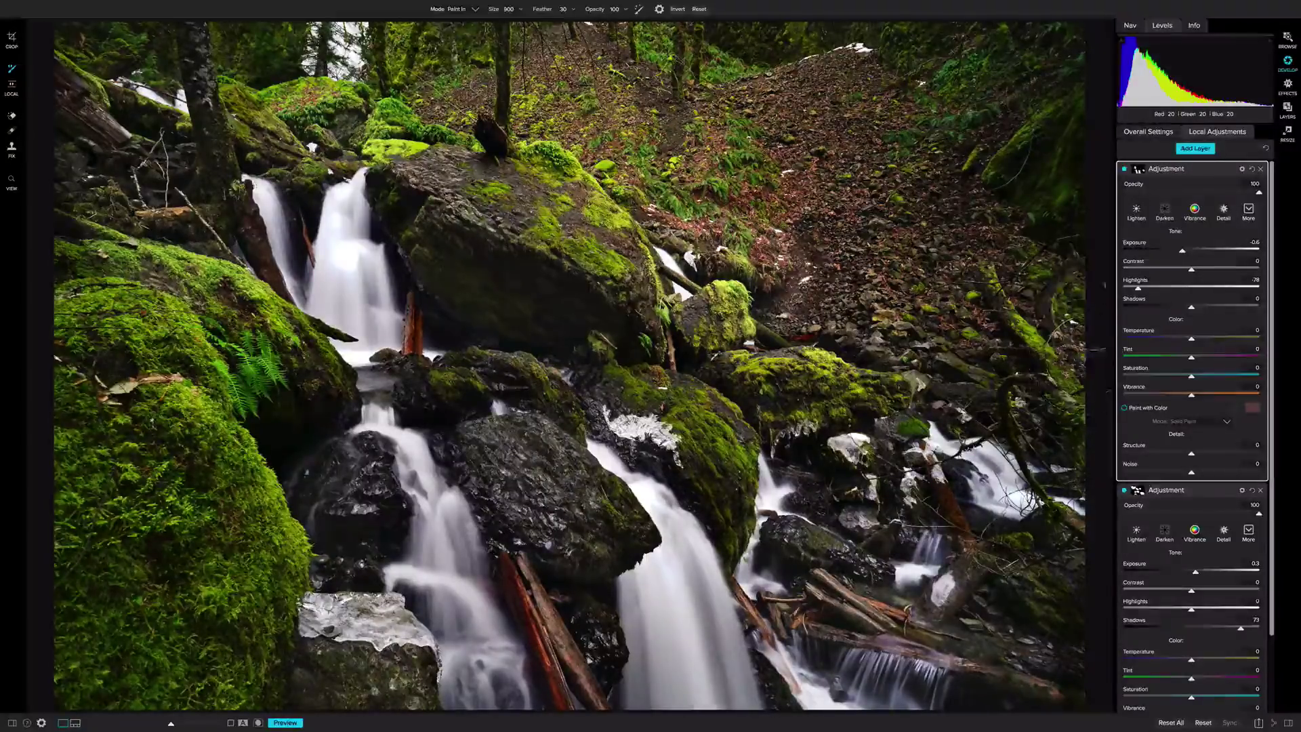
Step: Add a third adjustment layer limited to a Color Range sampled from the green moss
left_click(1194, 148)
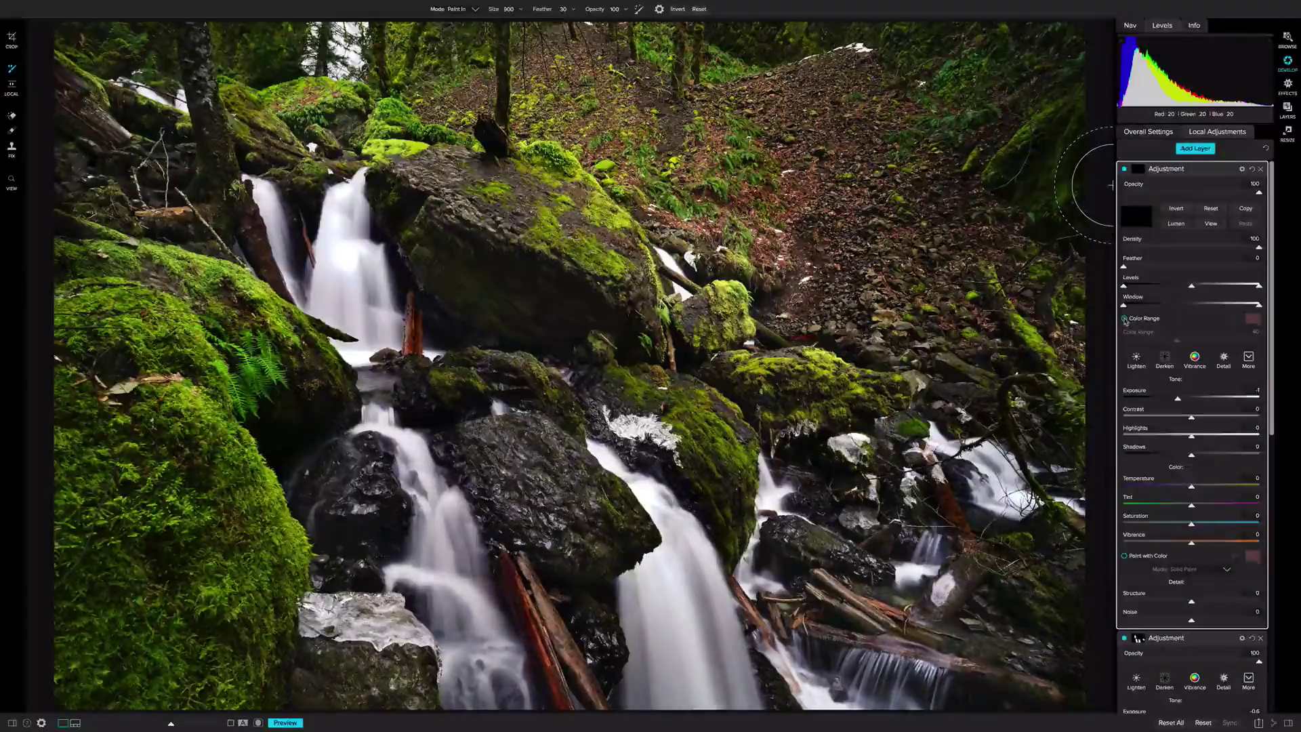
left_click(1125, 319)
left_click(1234, 320)
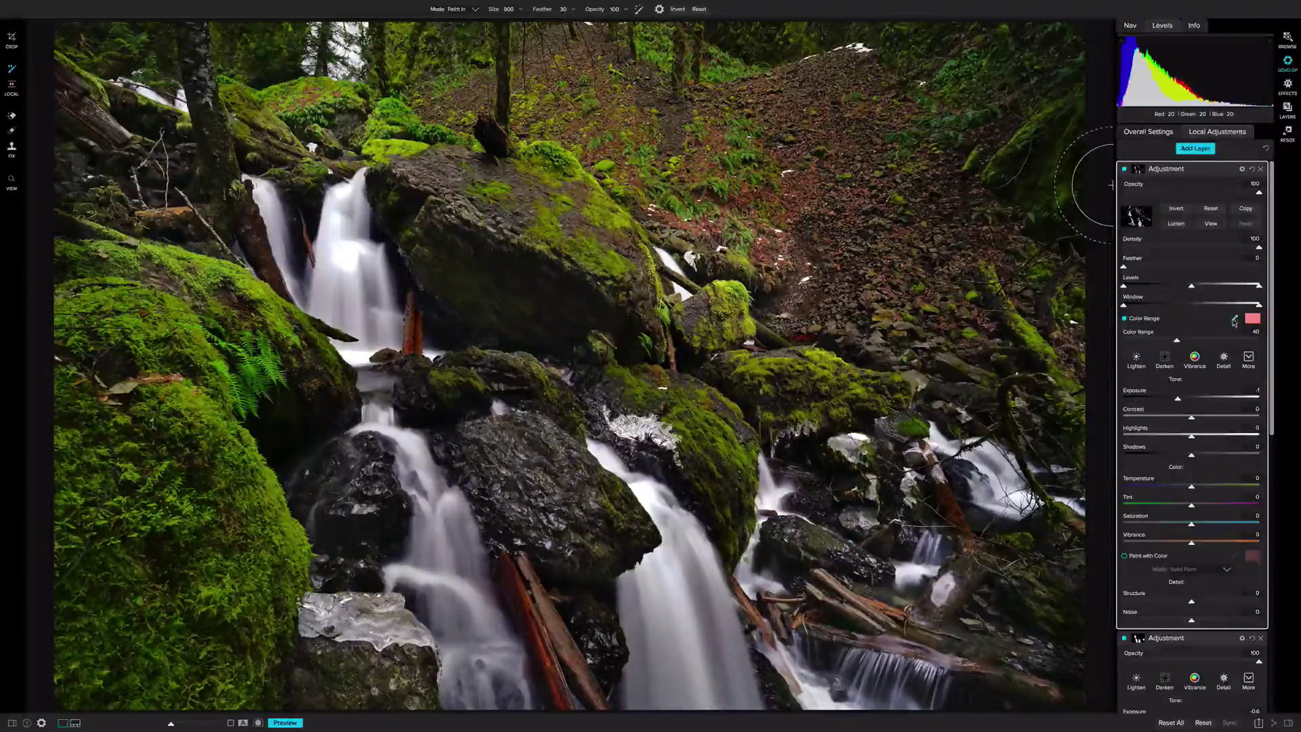
left_click(257, 510)
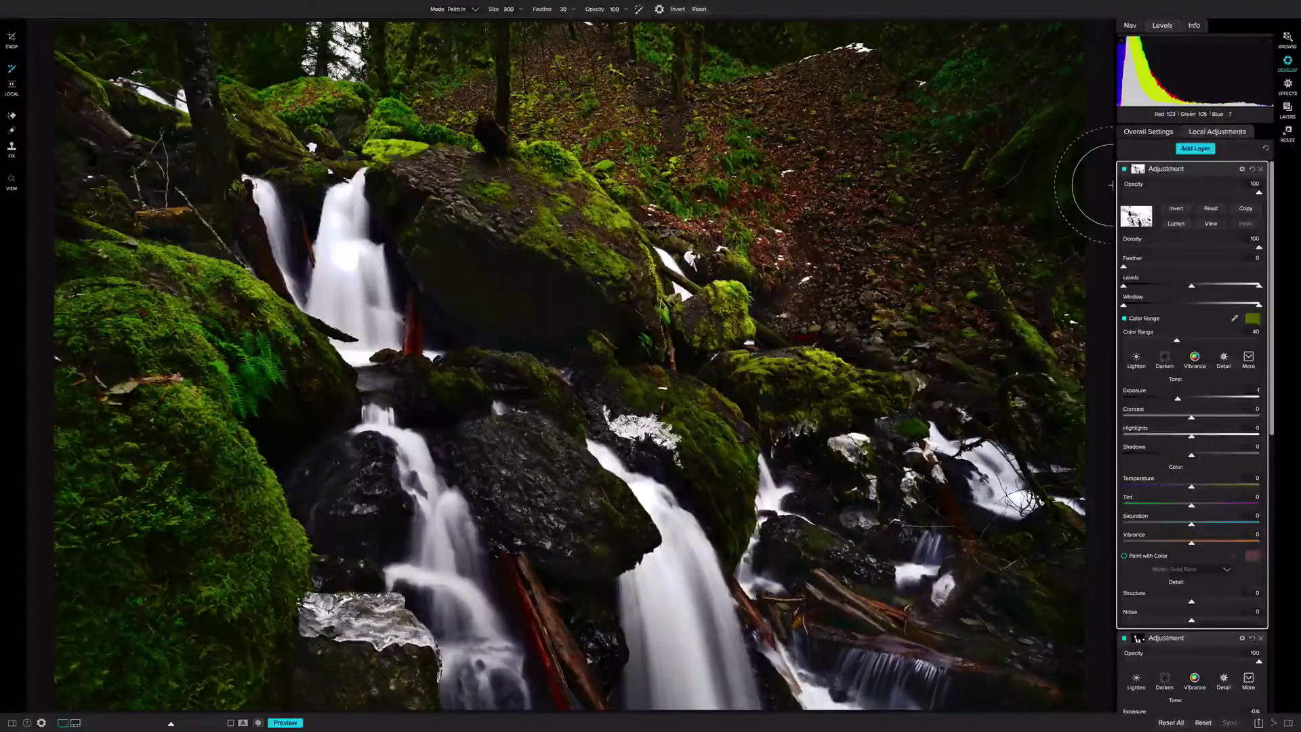
Step: Show the mask and narrow the Color Range to about 21 to isolate the moss
left_click(1211, 224)
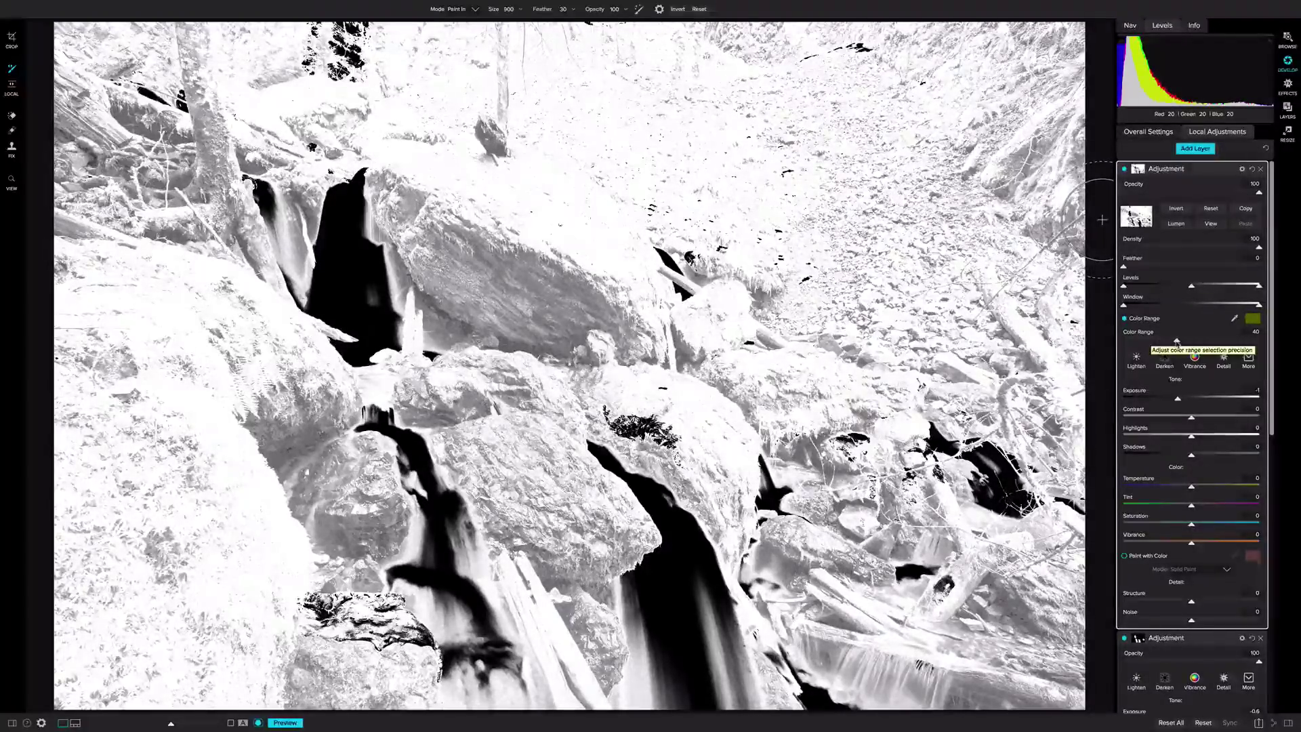
mouse_move(1177, 341)
left_mouse_down()
mouse_move(1216, 344)
mouse_move(1160, 342)
left_mouse_up()
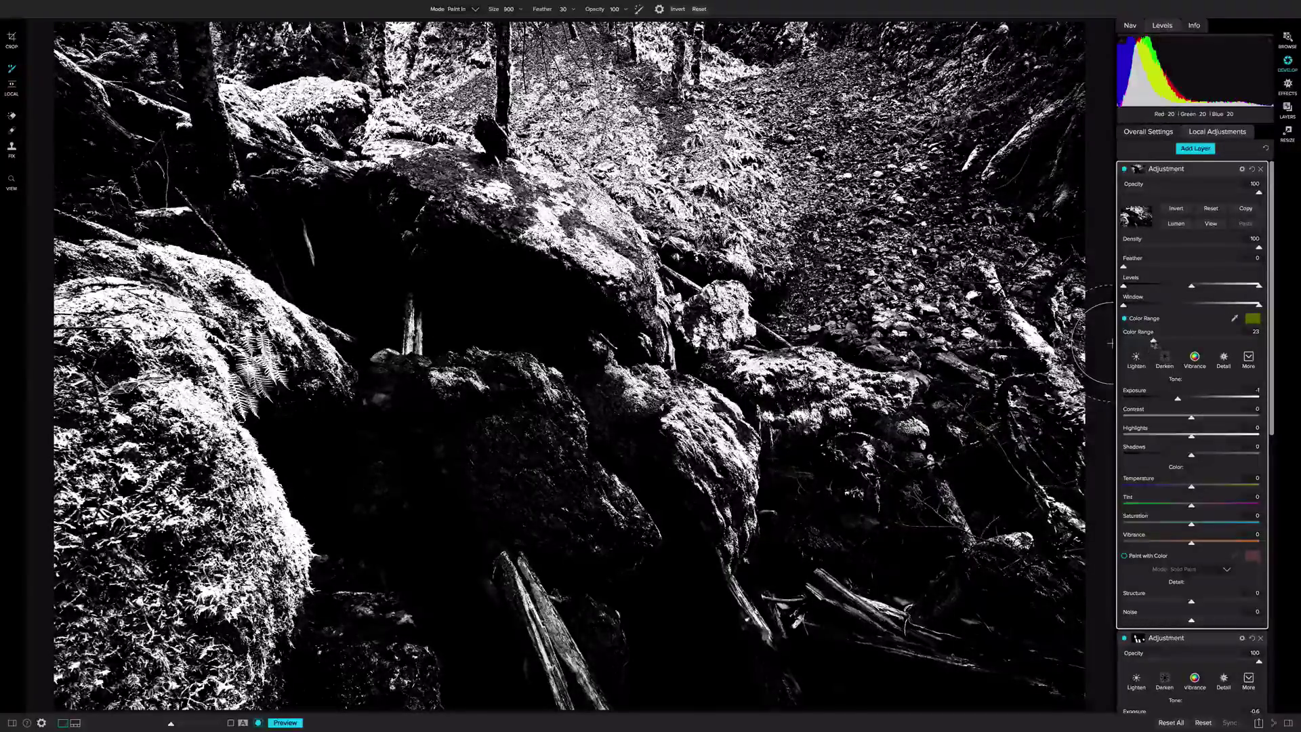
left_click_drag(1153, 341, 1151, 341)
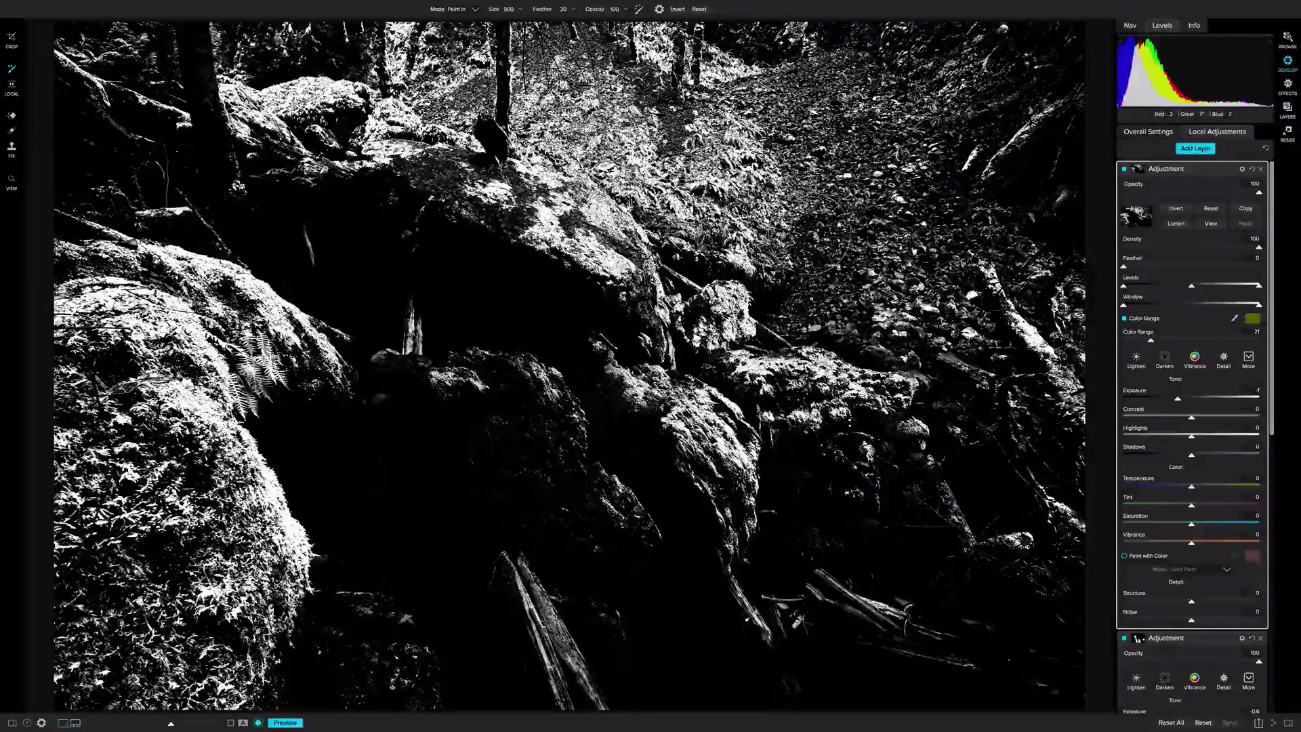
Step: With mask view off, brighten the moss layer, warm Temperature to 71 and set Vibrance 13
left_click(1216, 228)
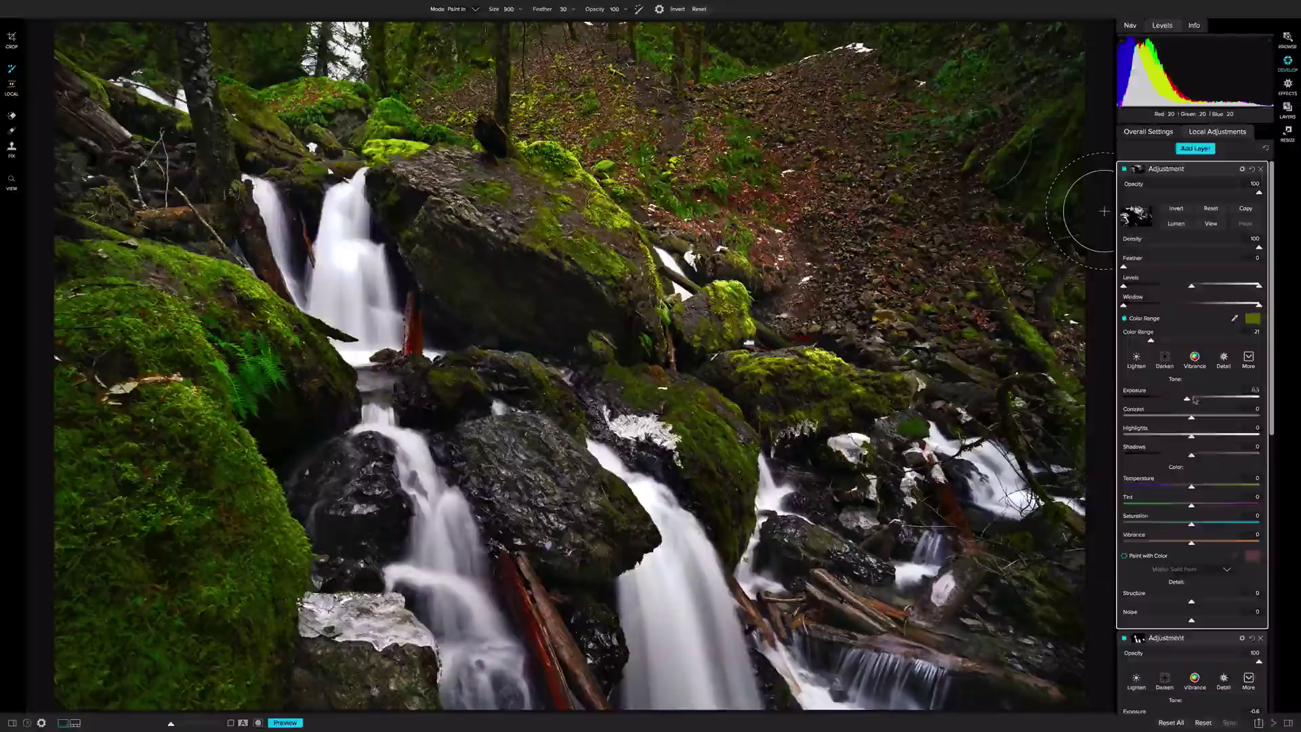
left_click_drag(1196, 400, 1218, 440)
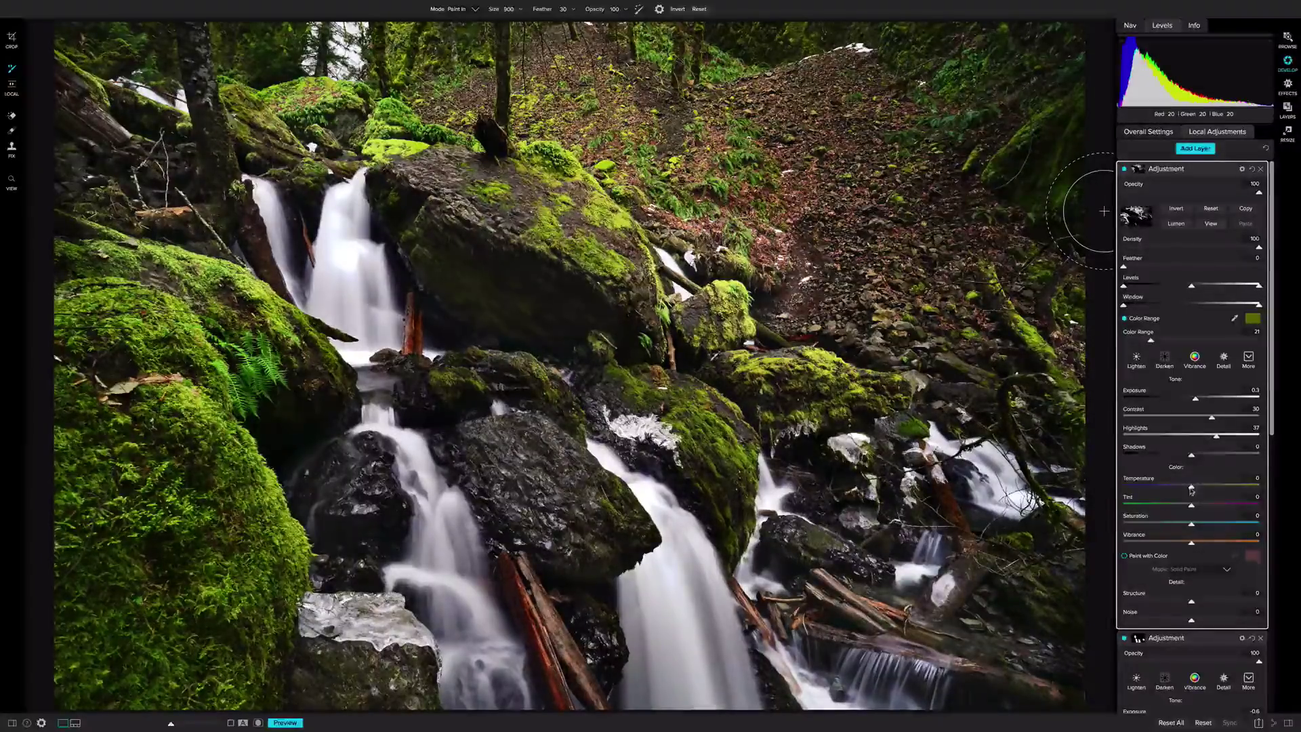
left_click_drag(1194, 486, 1204, 488)
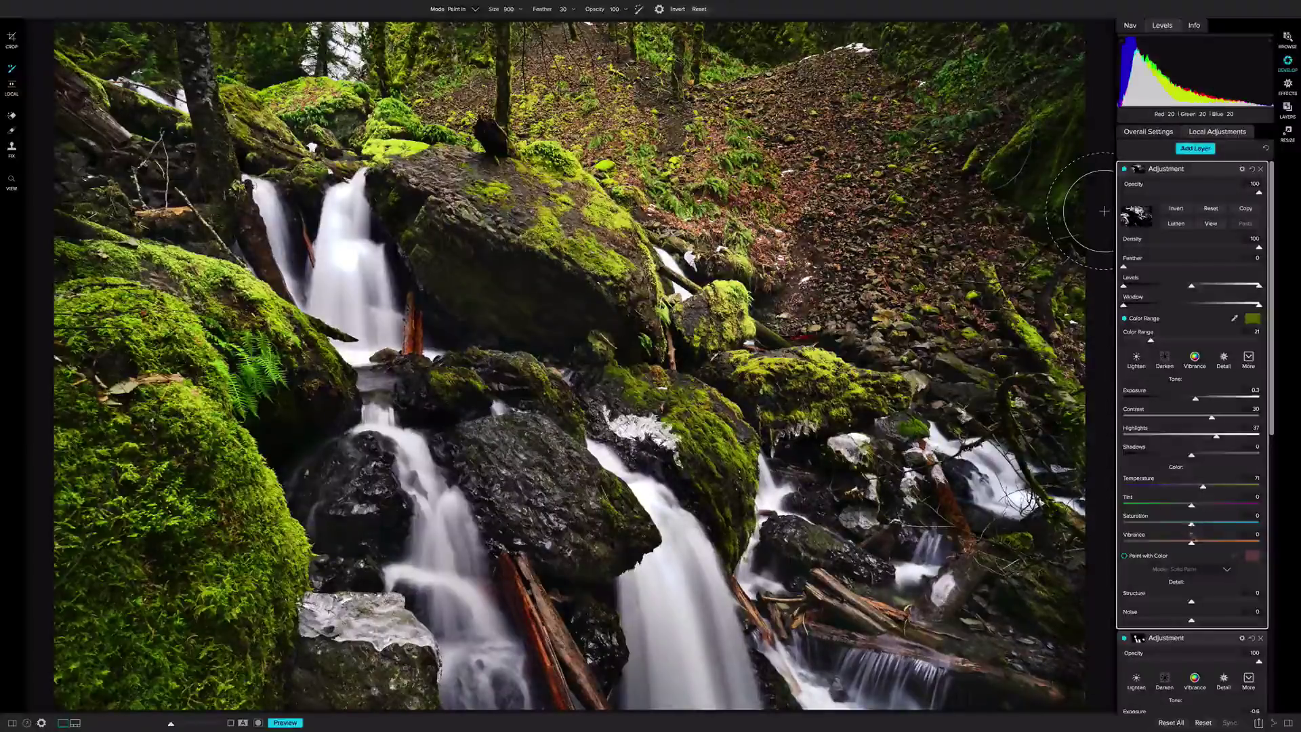
left_click_drag(1191, 542, 1195, 544)
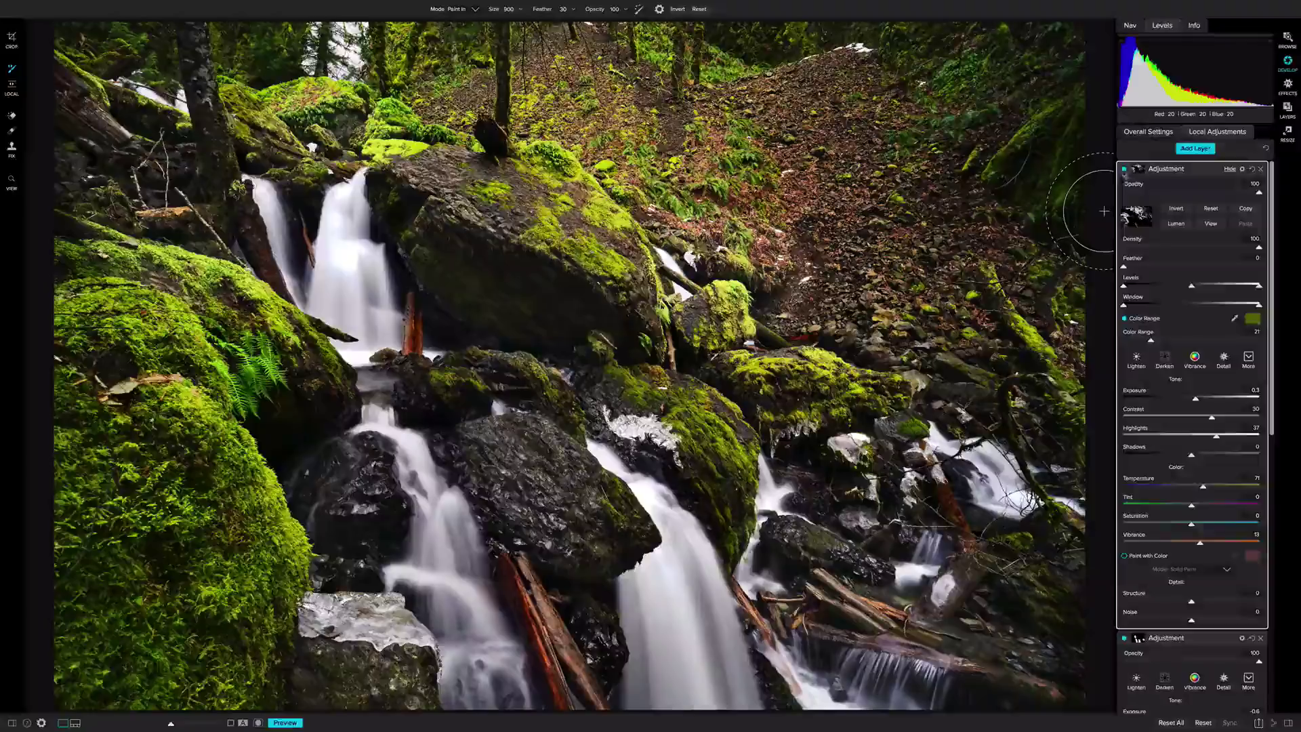
Step: Toggle the moss adjustment on and off to compare, leaving it enabled
left_click(1125, 170)
left_click(1124, 170)
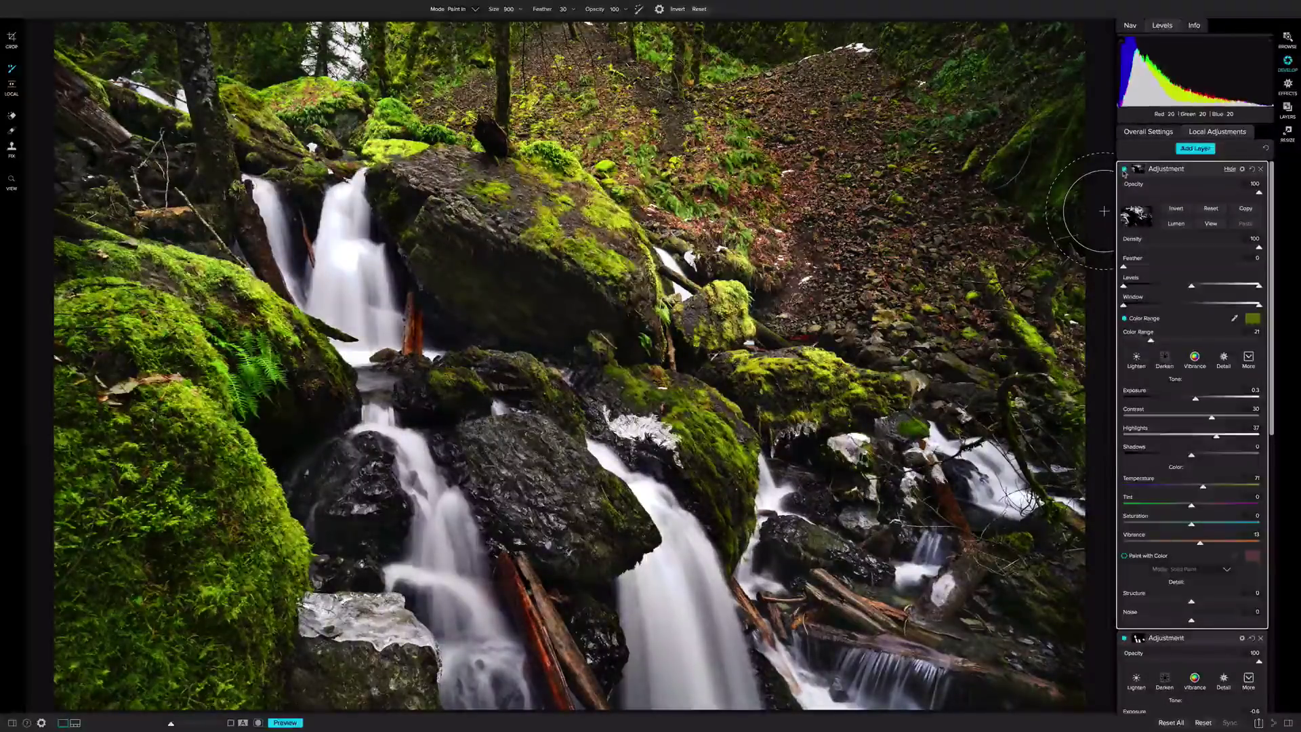
left_click(1124, 170)
left_click(1124, 170)
left_click(1124, 170)
left_click(1124, 171)
left_click(1124, 170)
left_click(1124, 170)
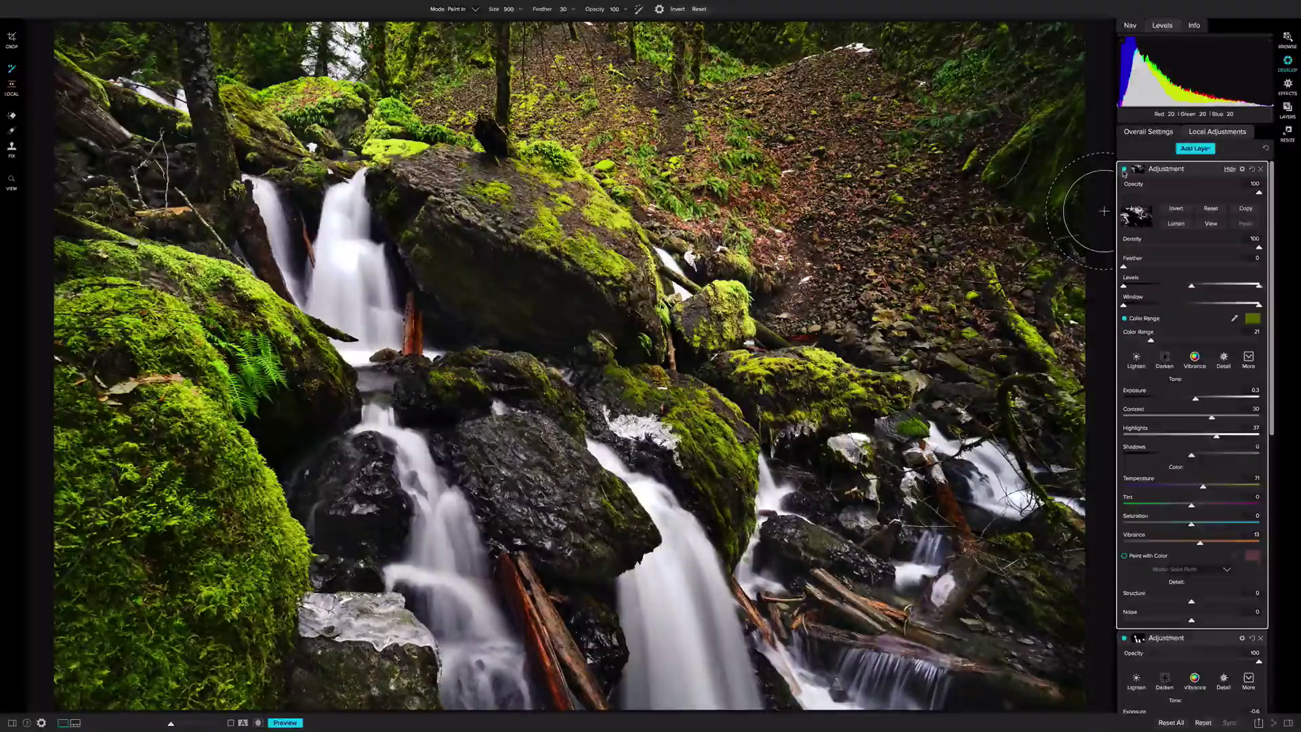
Step: In Overall Settings, set Contrast about 9, Noise Reduction Detail 10 and a little Sharpening Amount
left_click(1149, 133)
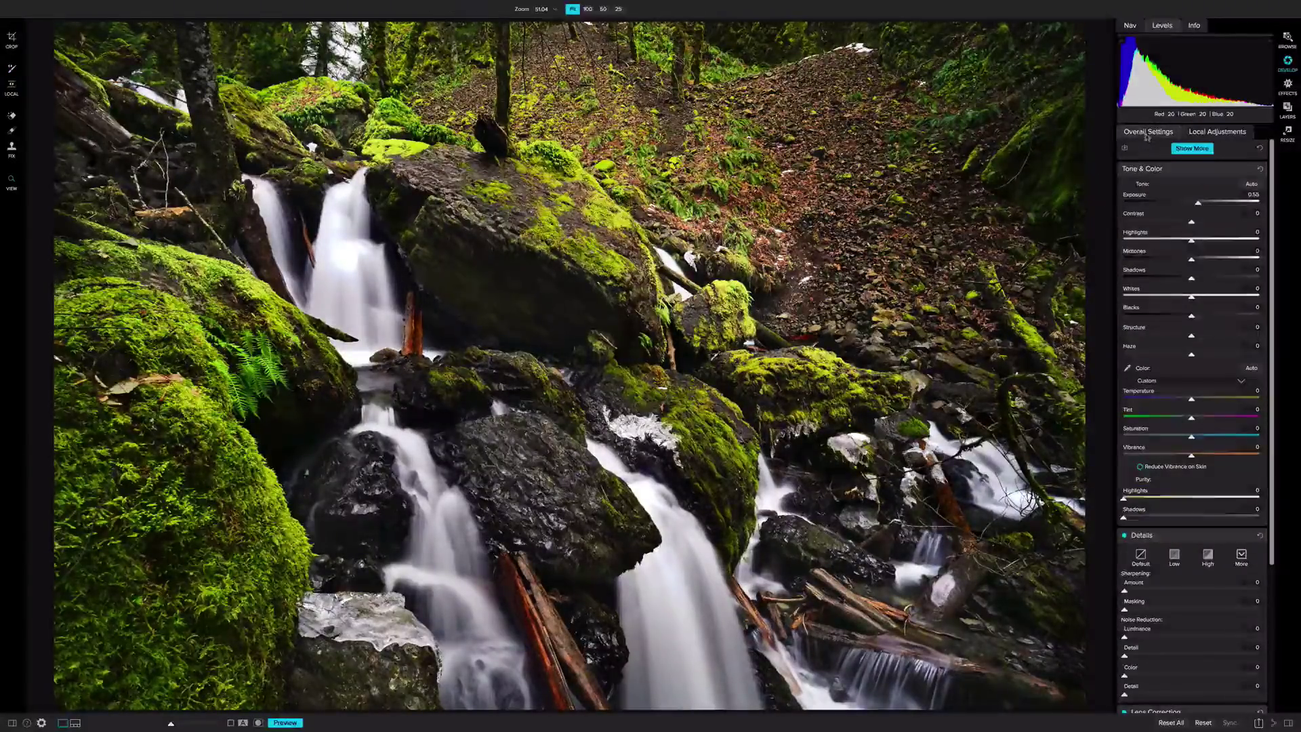
left_click_drag(1192, 222, 1198, 224)
scroll(1199, 226, "down", 5)
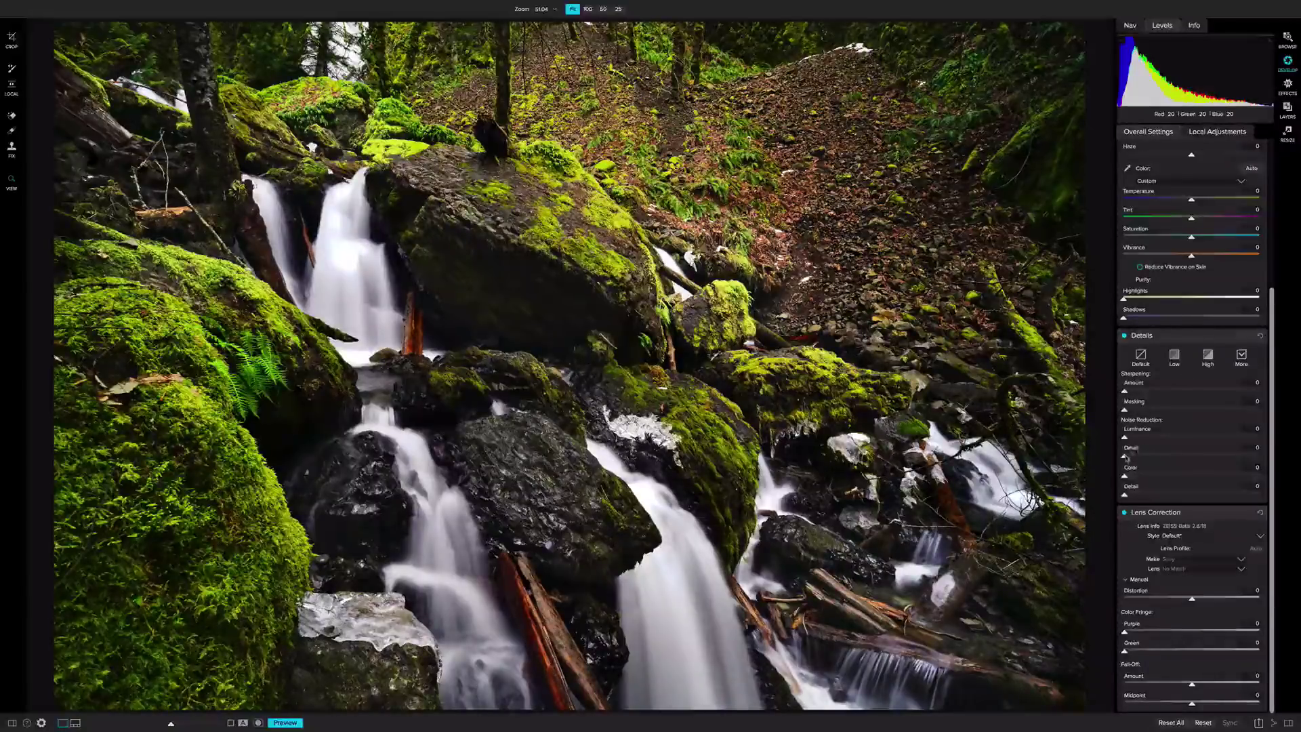
left_click_drag(1127, 458, 1140, 460)
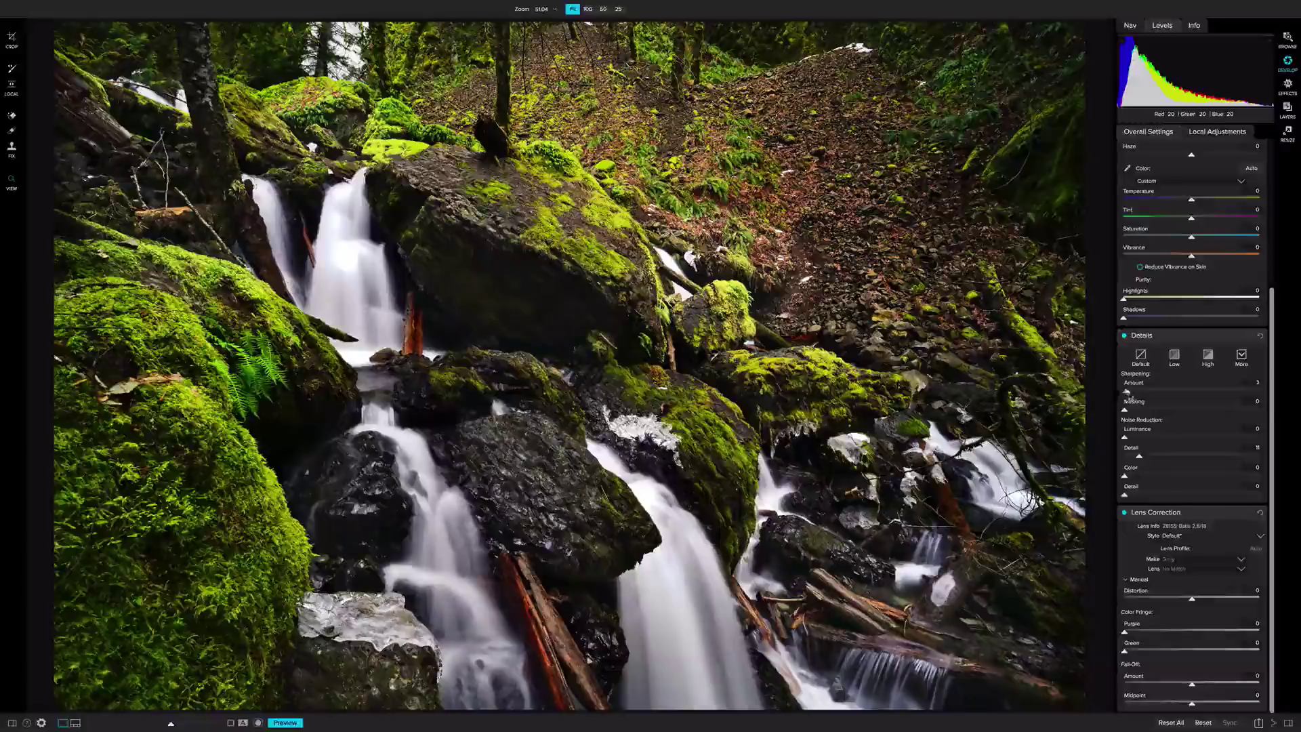
left_click_drag(1127, 394, 1134, 396)
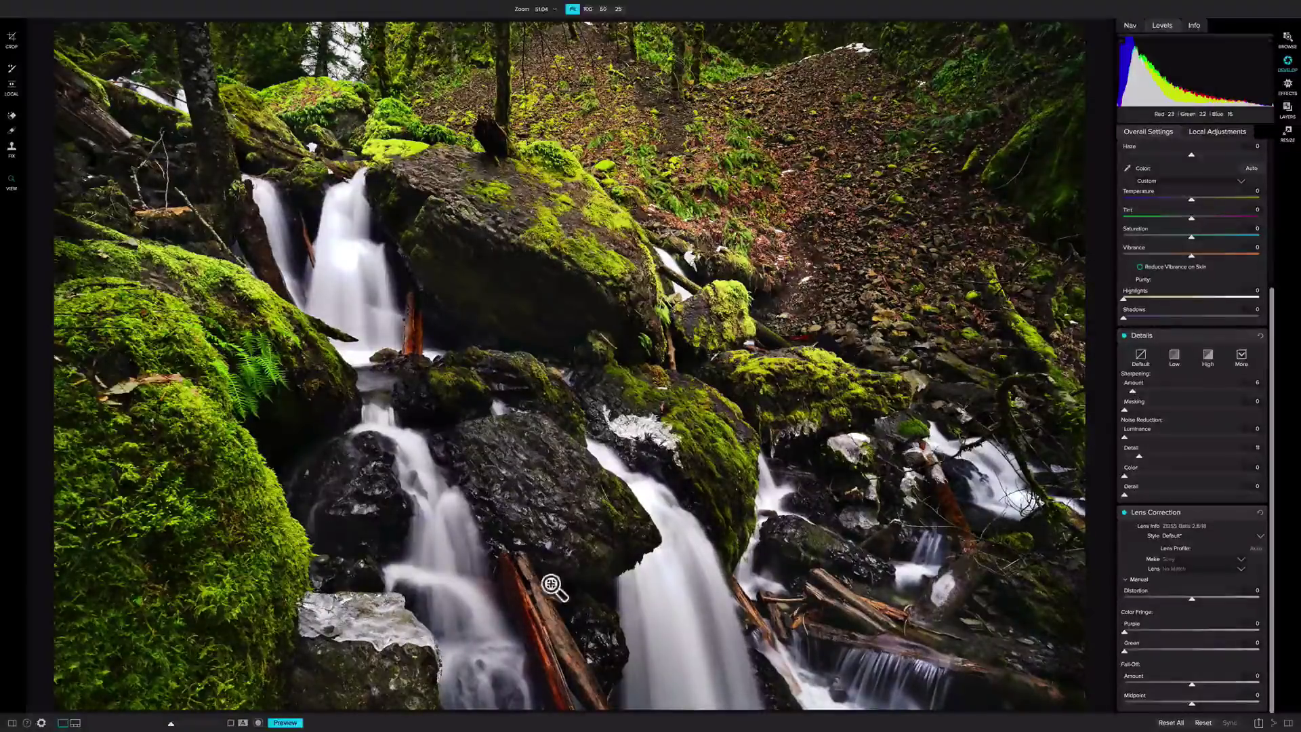
left_click(290, 723)
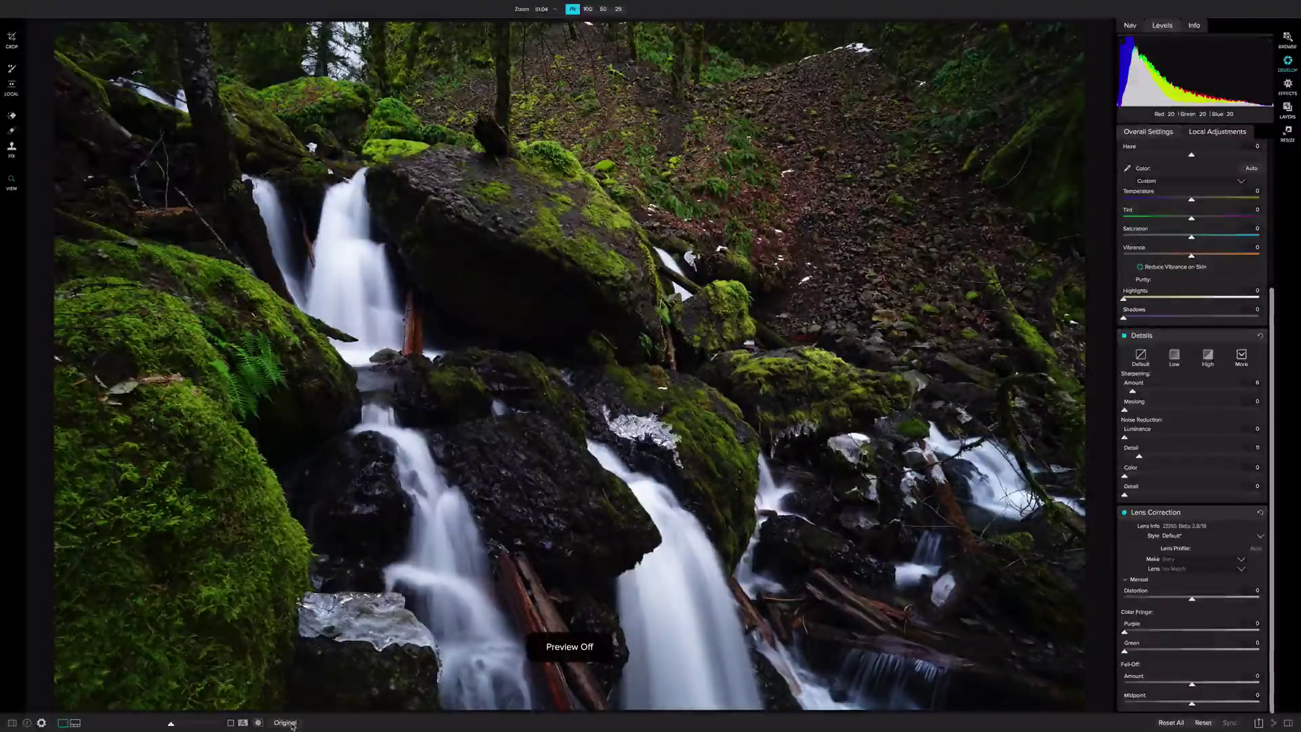
left_click(290, 723)
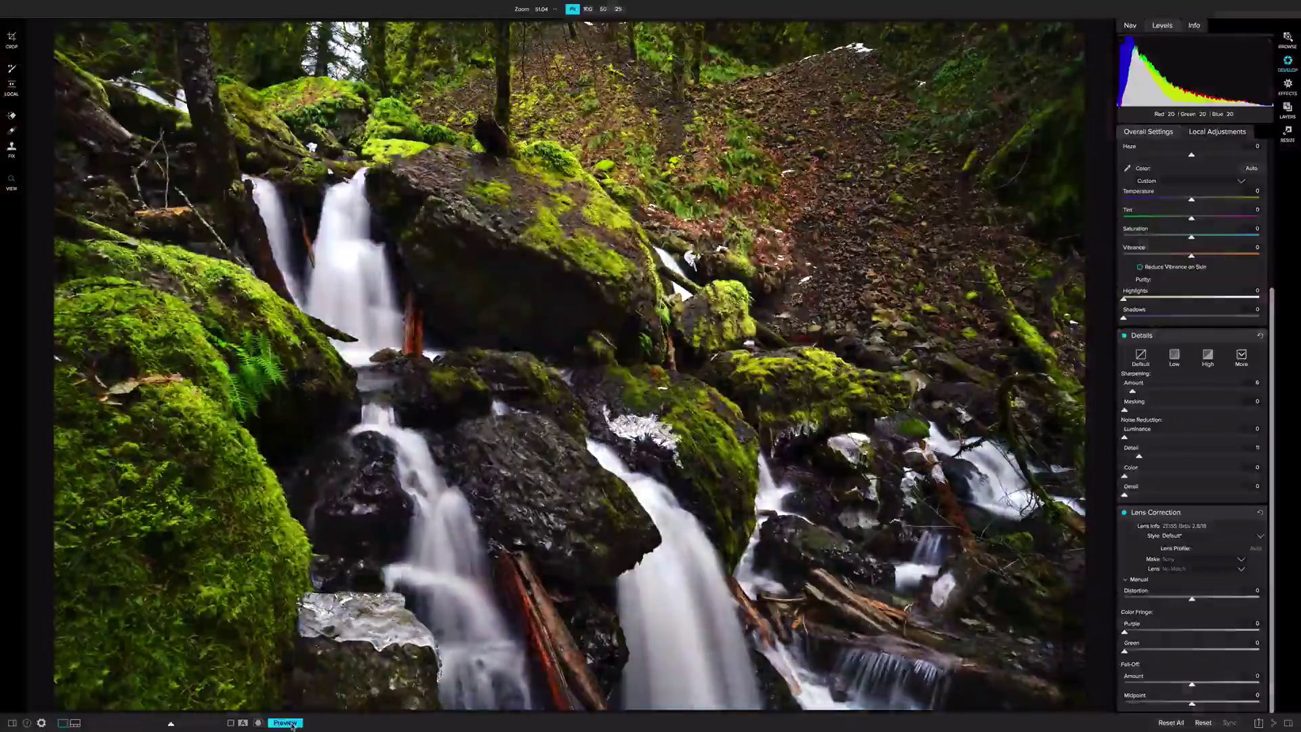